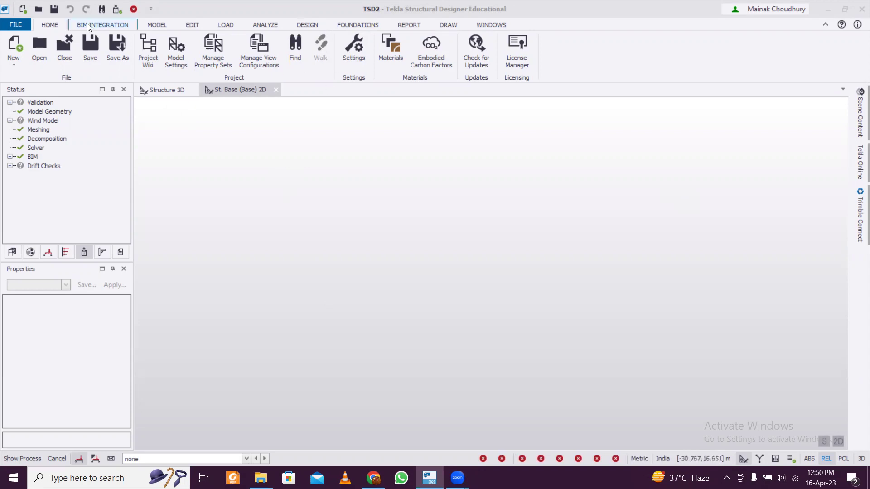
# - Open the 2D view of the St. Base (Base) level from the structure's levels
pyautogui.click(15, 26)
pyautogui.click(377, 154)
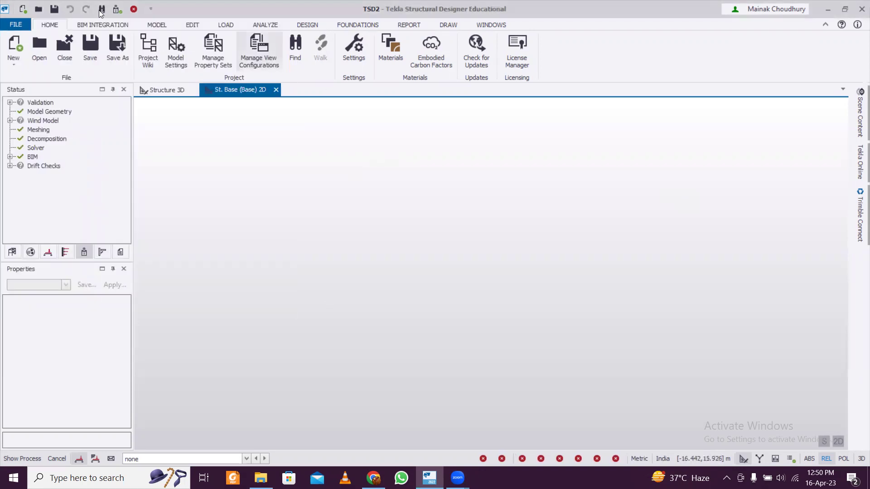
pyautogui.click(154, 25)
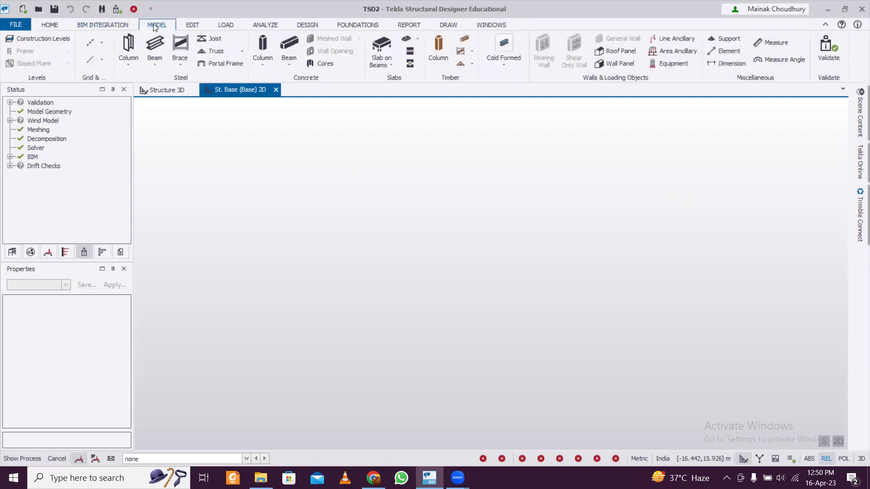
pyautogui.click(18, 251)
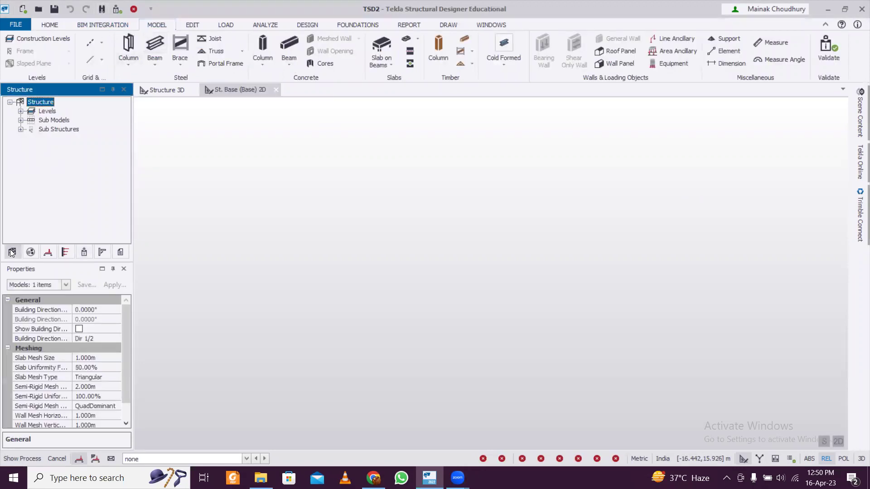
pyautogui.click(20, 111)
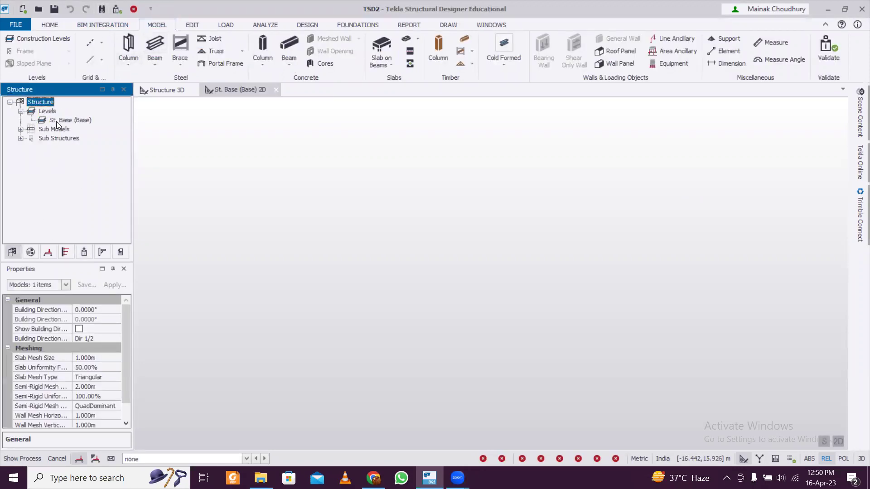
pyautogui.click(58, 121)
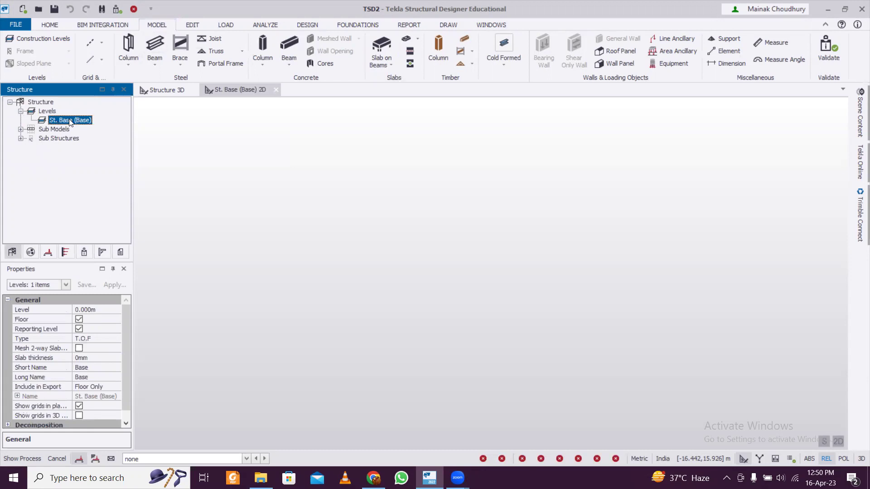
pyautogui.doubleClick(70, 122)
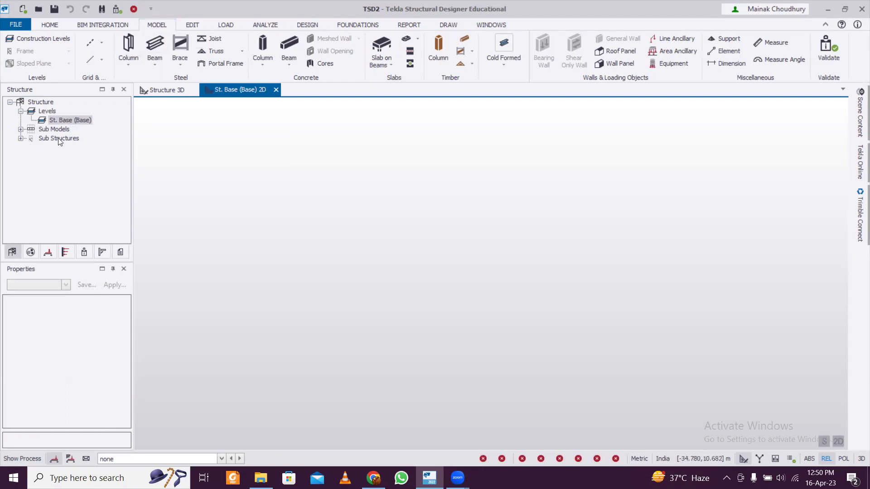
pyautogui.doubleClick(75, 119)
# - Draw a horizontal grid line with a length of 5 m on the base level
pyautogui.click(103, 43)
pyautogui.click(107, 55)
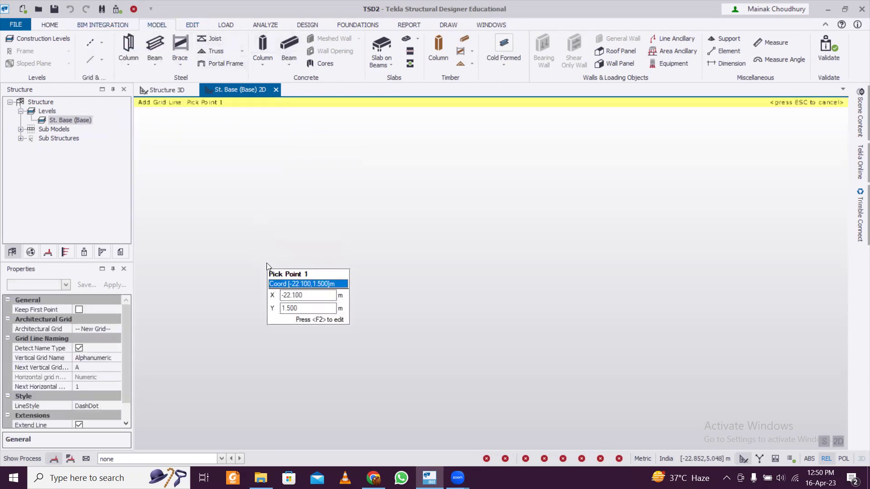
pyautogui.click(245, 259)
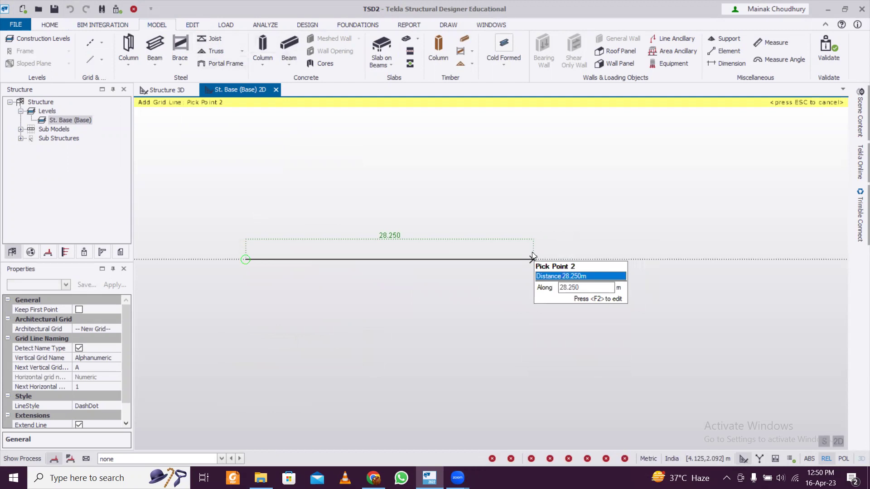
pyautogui.press('F2')
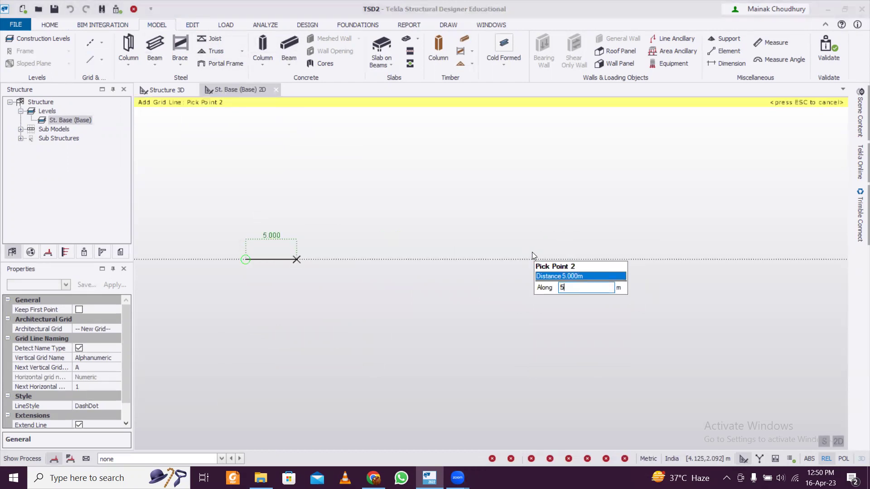
pyautogui.press('Return')
# - Draw a vertical grid line about 3 m long upward from the left end of grid line 1
pyautogui.scroll(2, 220, 273)
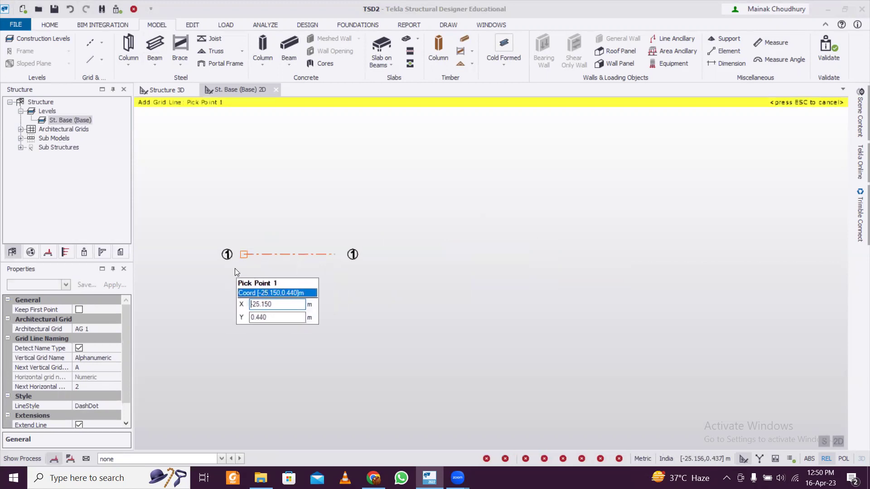
pyautogui.moveTo(235, 268); pyautogui.dragTo(315, 306, button='middle')
pyautogui.scroll(2, 376, 314)
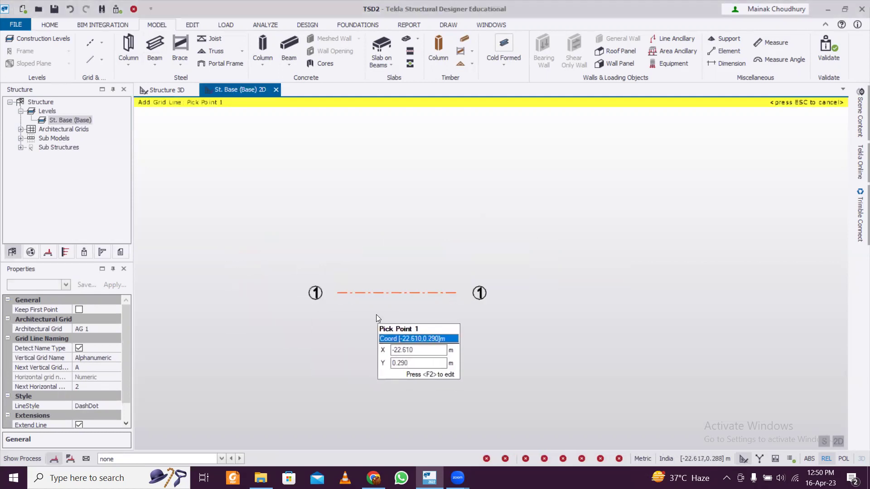
pyautogui.click(329, 286)
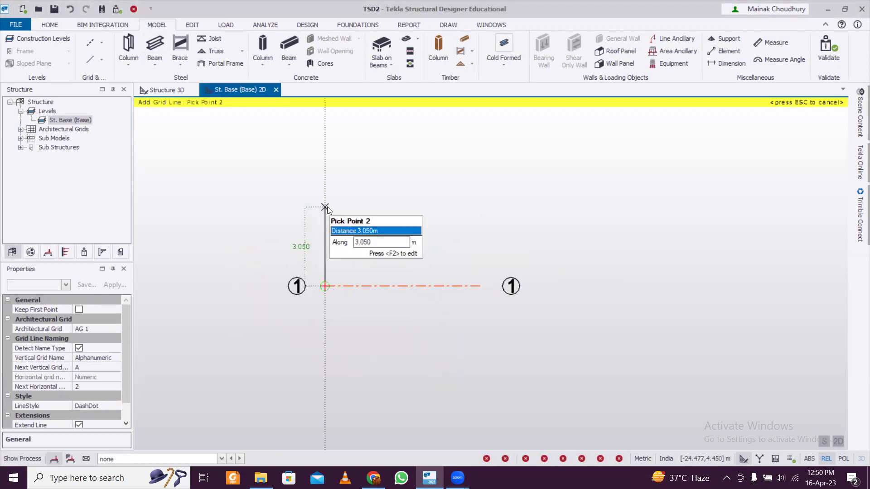
pyautogui.click(328, 207)
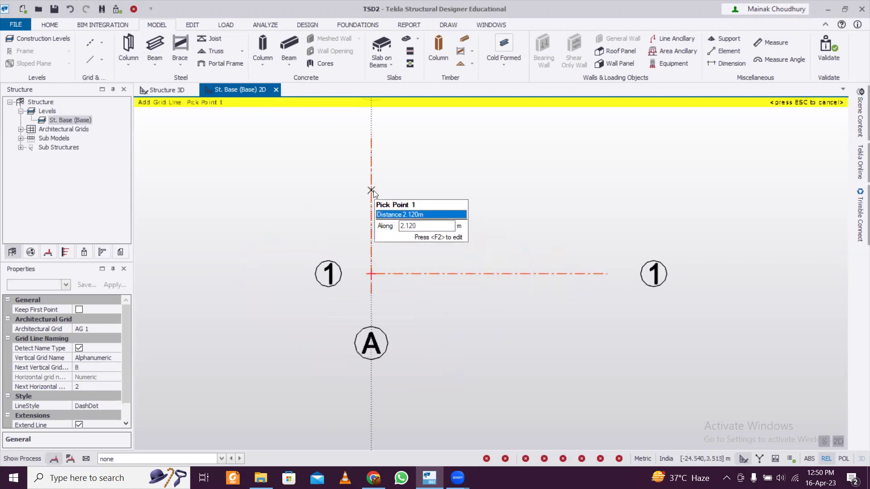
# - Make a quick parallel copy of grid line A at a distance of 5 m to its right
pyautogui.click(104, 45)
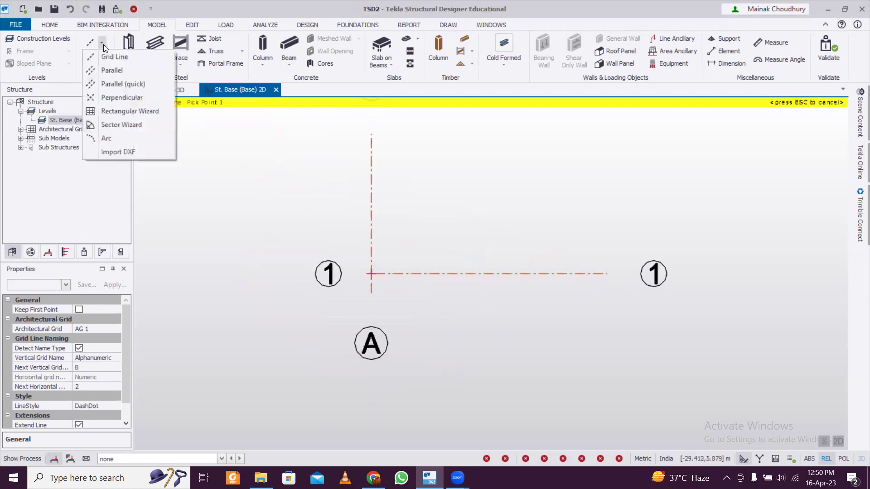
pyautogui.click(114, 88)
pyautogui.click(371, 234)
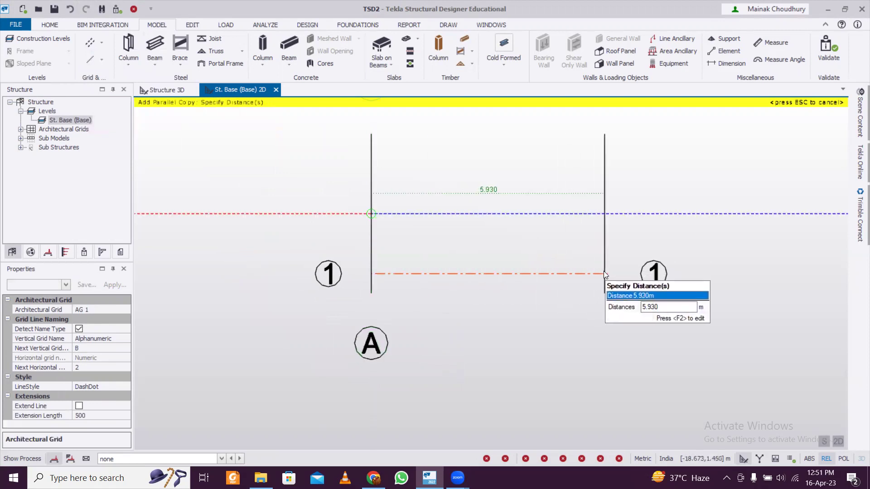
pyautogui.press('F2')
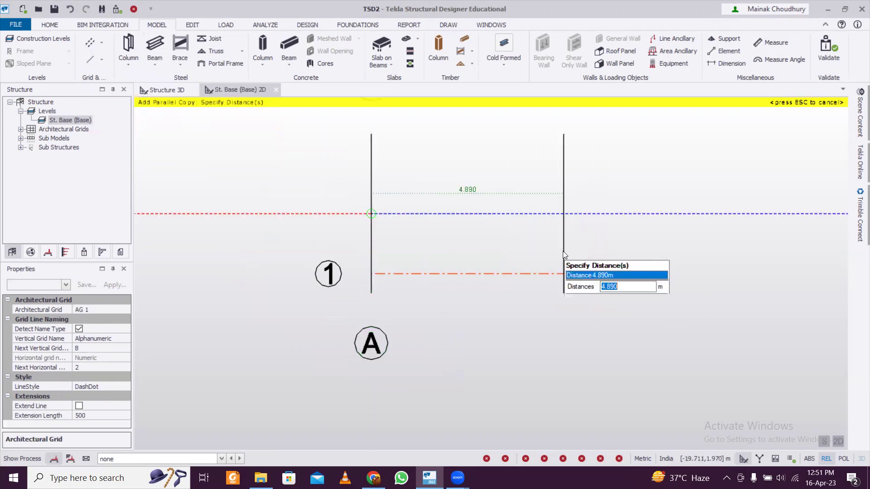
pyautogui.write('5')
pyautogui.press('Return')
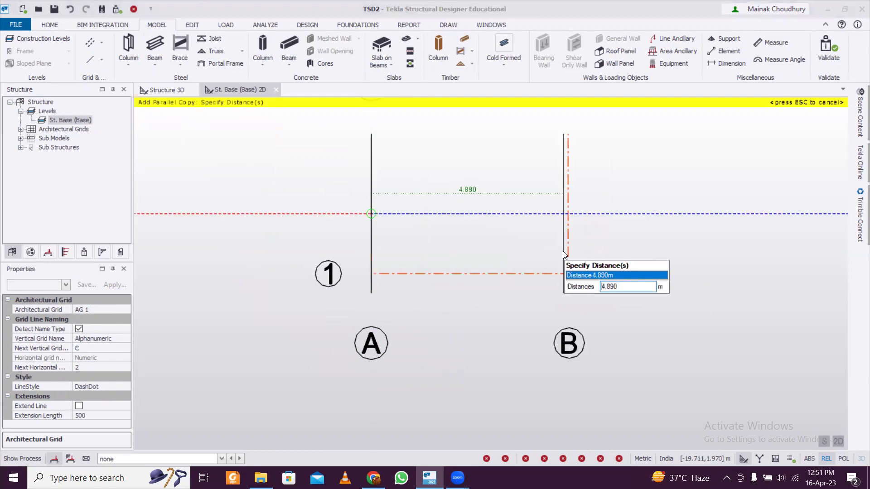
pyautogui.press('Escape')
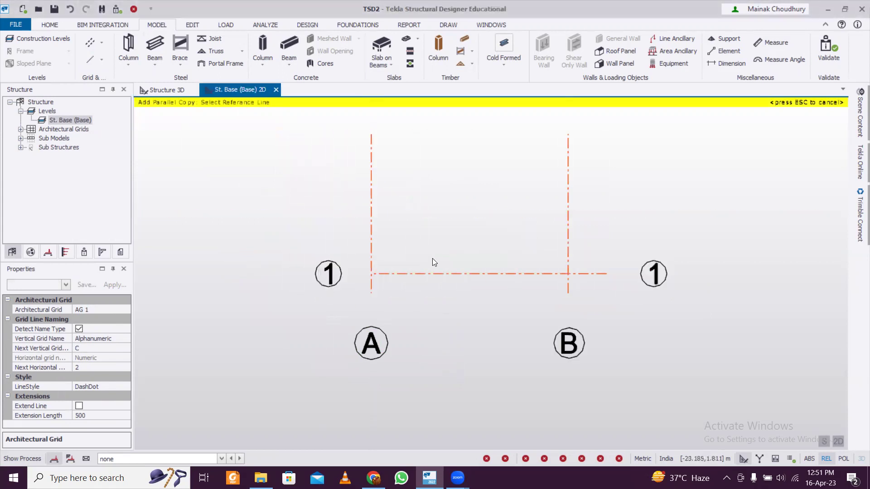
# - Delete the parallel copy of grid line A
pyautogui.click(568, 207)
pyautogui.press('Delete')
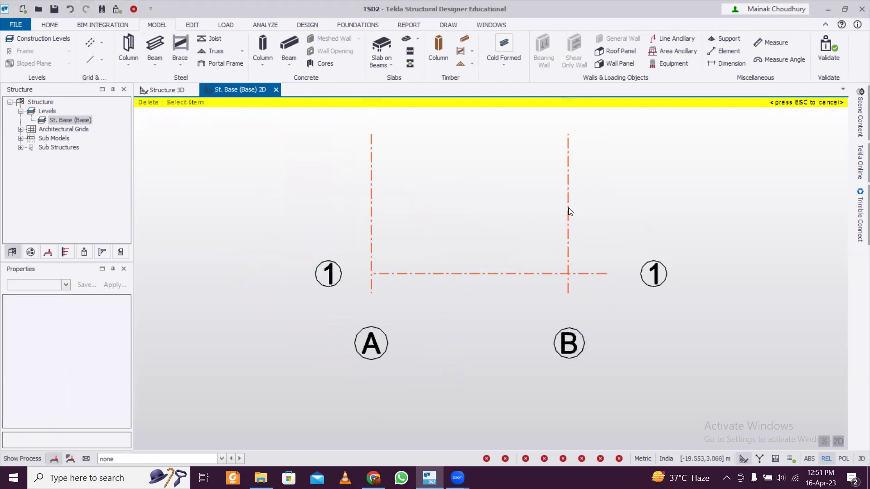
pyautogui.click(568, 207)
pyautogui.press('Escape')
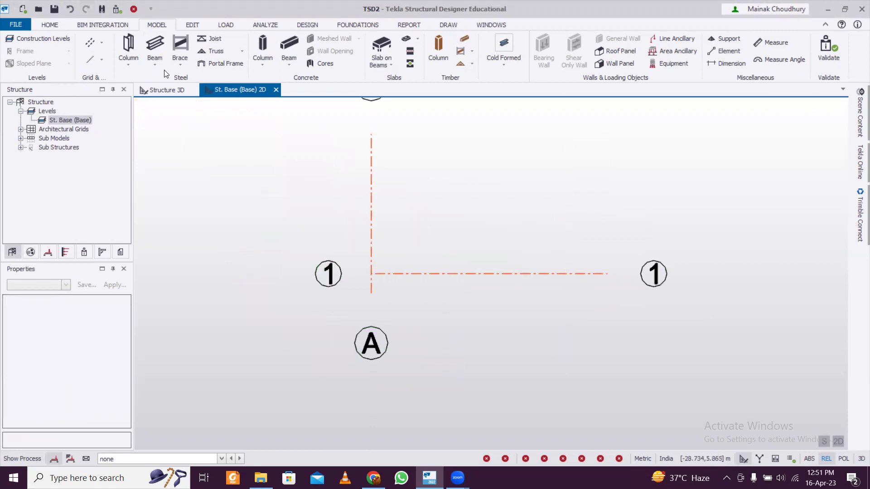
# - Draw a vertical grid line upward from the right end of grid line 1
pyautogui.click(104, 41)
pyautogui.click(106, 56)
pyautogui.click(607, 274)
pyautogui.click(607, 153)
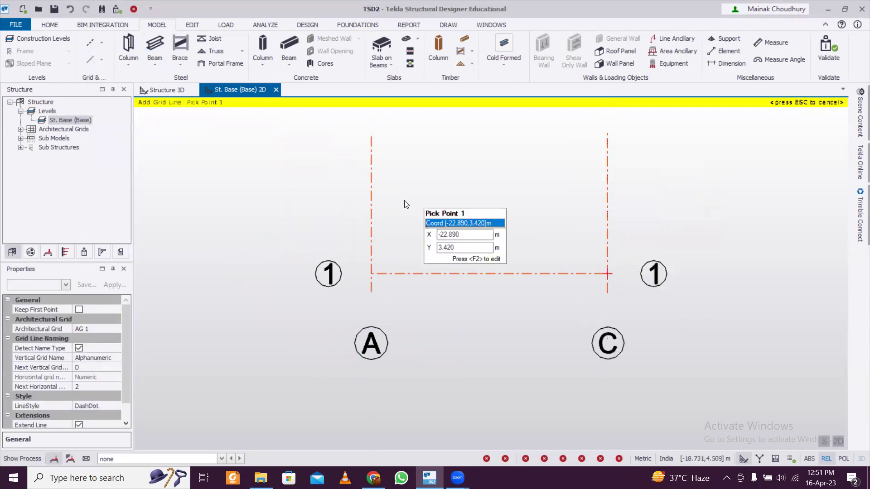
pyautogui.press('Escape')
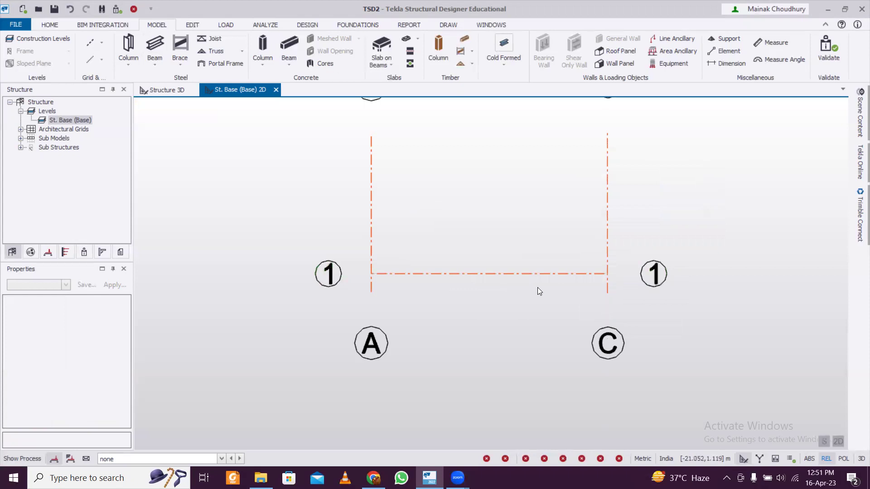
# - Start a cast-in-place concrete beam and define its rectangular section as 250 mm breadth by 350 mm depth
pyautogui.moveTo(556, 307); pyautogui.dragTo(463, 302, button='middle')
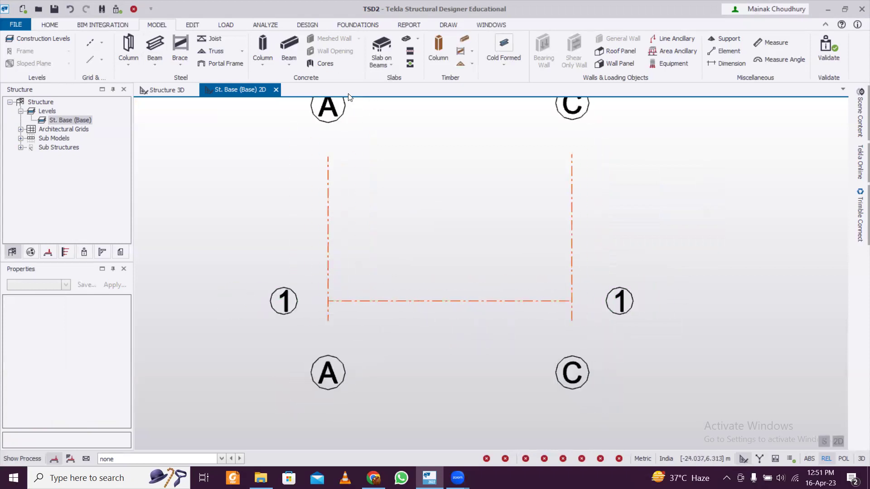
pyautogui.click(287, 49)
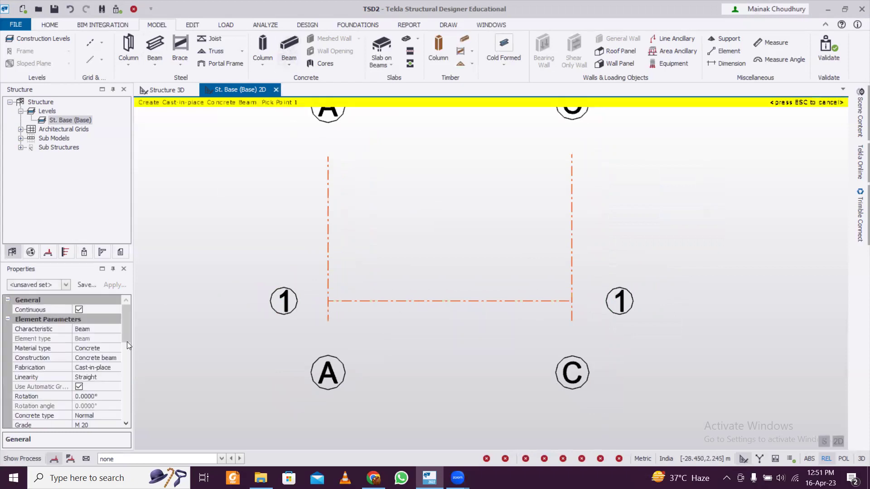
pyautogui.moveTo(127, 324); pyautogui.dragTo(127, 361)
pyautogui.click(116, 348)
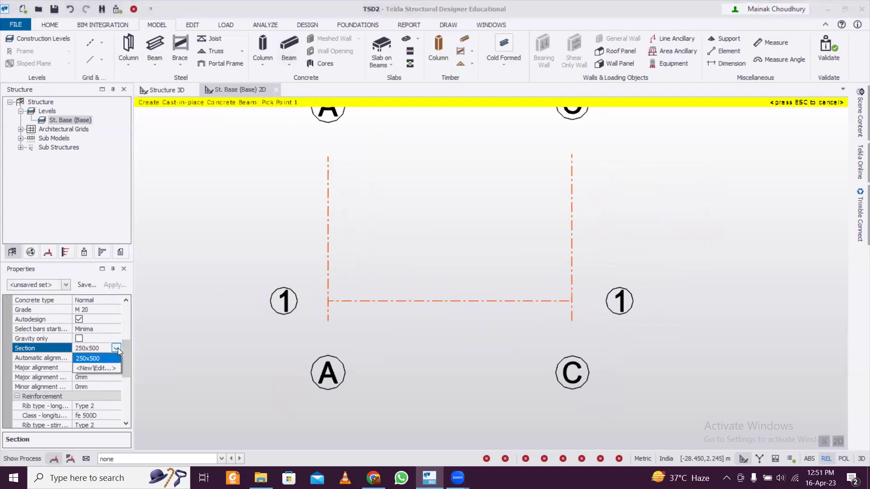
pyautogui.click(108, 370)
pyautogui.press('Tab')
pyautogui.press('Tab')
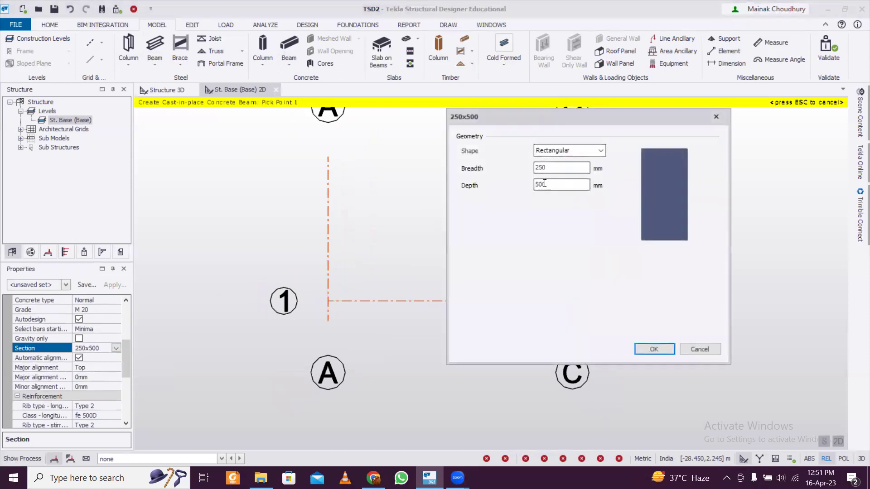
pyautogui.write('350')
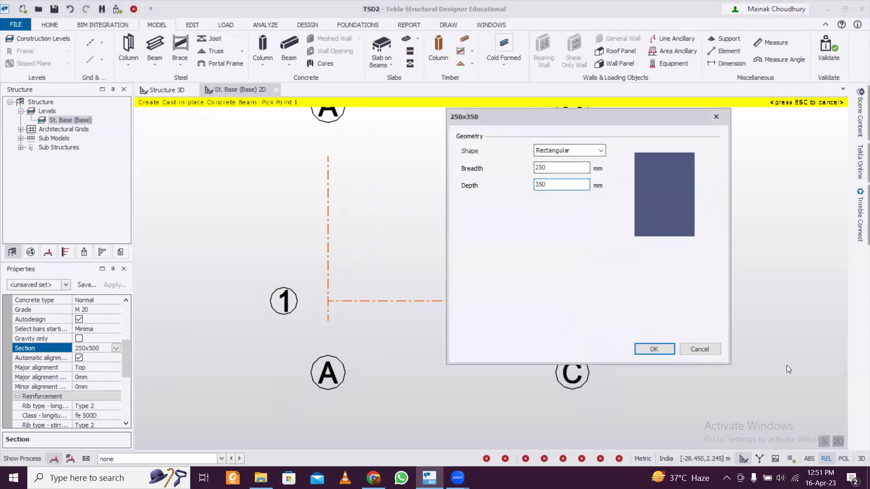
pyautogui.click(650, 349)
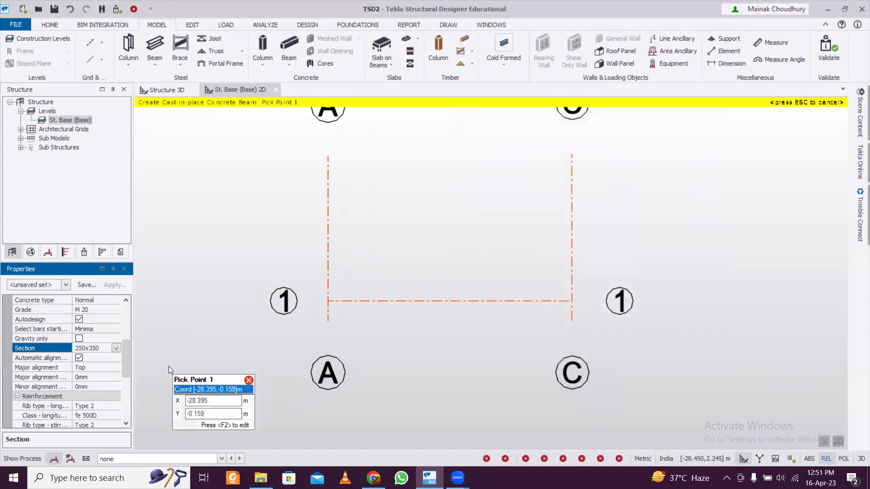
# - Set the beam's longitudinal and stirrup reinforcement classes to Fe 550
pyautogui.moveTo(123, 356); pyautogui.dragTo(124, 372)
pyautogui.click(116, 360)
pyautogui.click(115, 360)
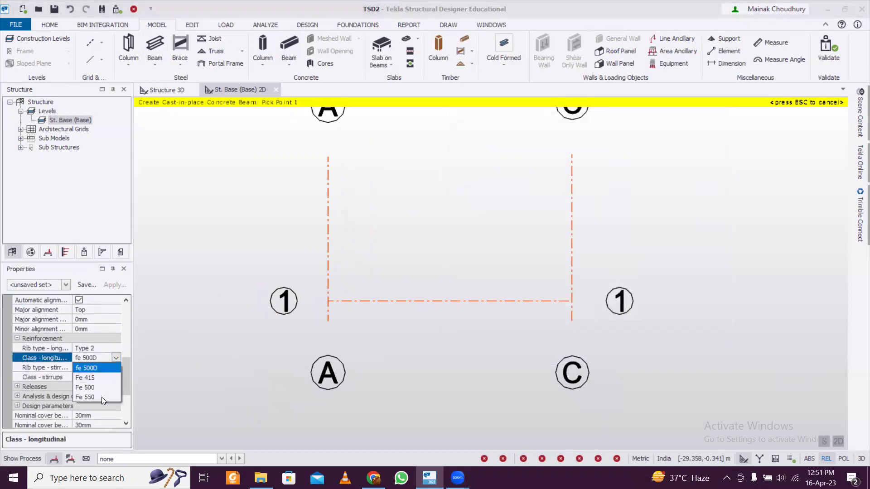
pyautogui.click(102, 397)
pyautogui.click(114, 376)
pyautogui.click(114, 376)
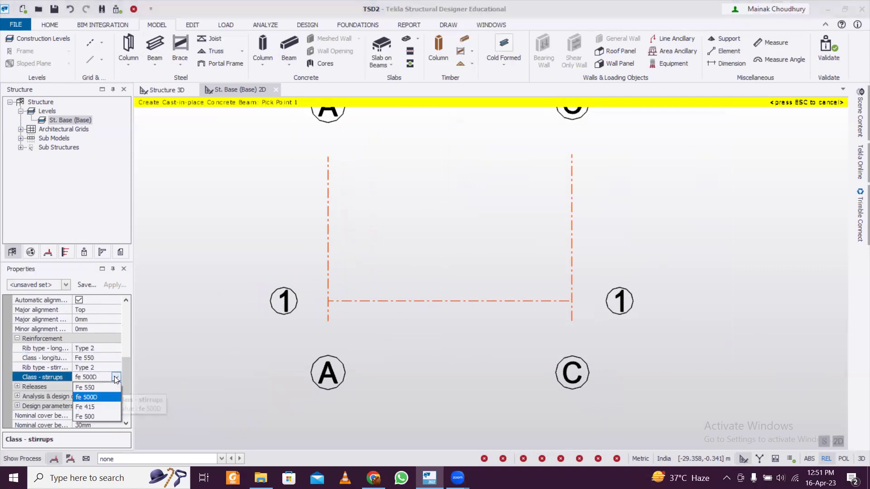
pyautogui.click(106, 387)
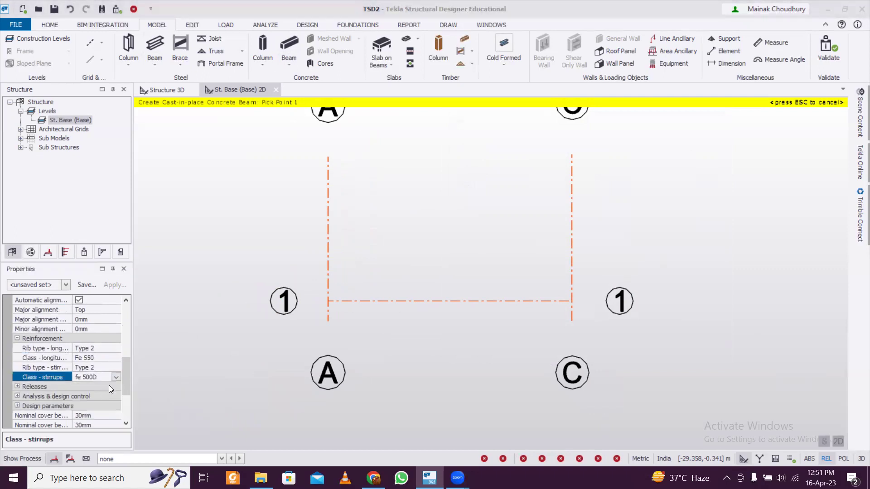
# - Review the concrete beam's properties and save them as a new property set with a name beginning B250x
pyautogui.scroll(-2, 124, 379)
pyautogui.scroll(5, 125, 369)
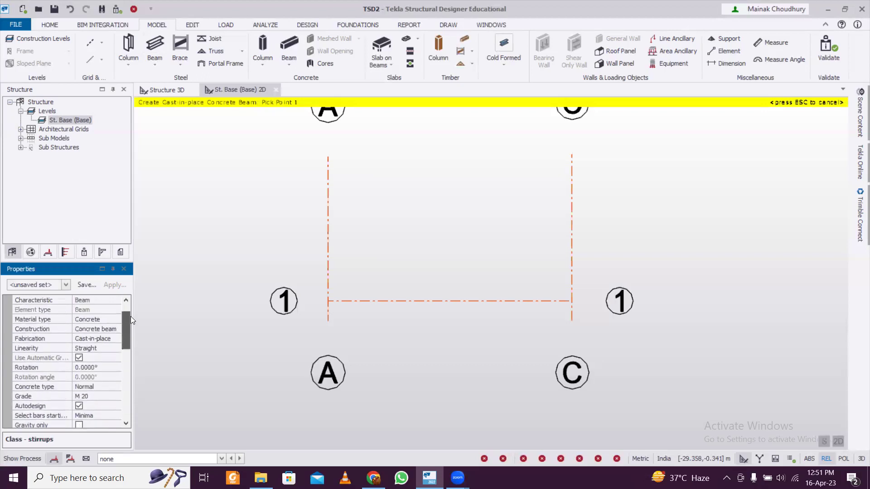
pyautogui.scroll(-4, 116, 404)
pyautogui.scroll(4, 122, 353)
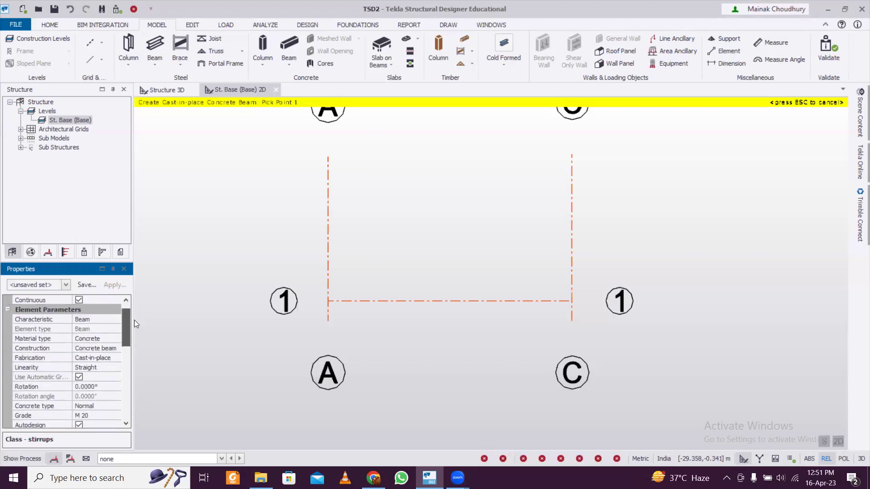
pyautogui.scroll(-5, 123, 381)
pyautogui.click(78, 285)
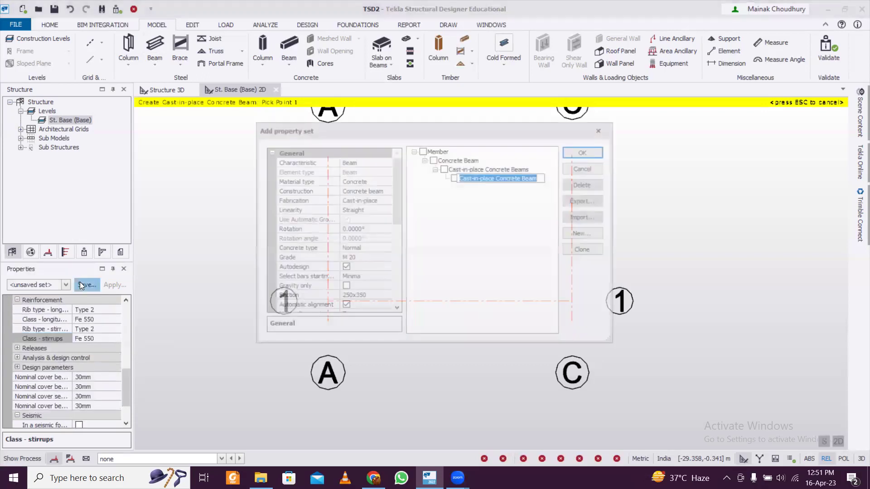
pyautogui.write('B250x')
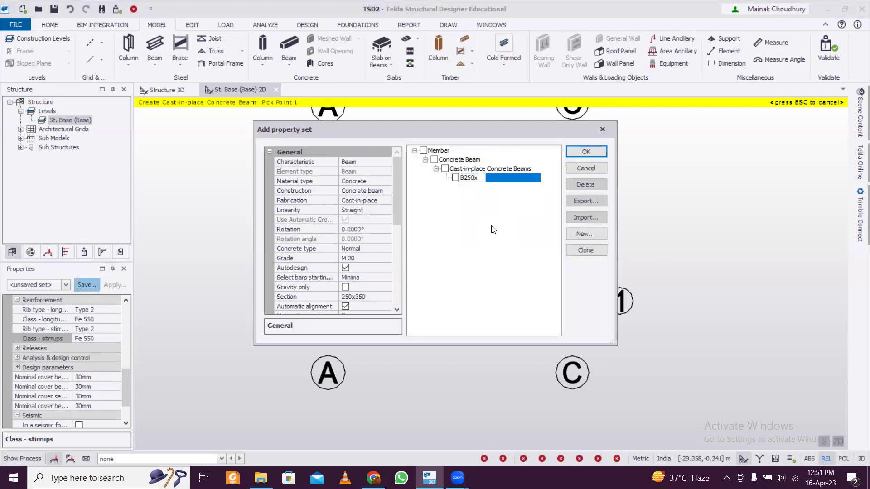
pyautogui.click(586, 151)
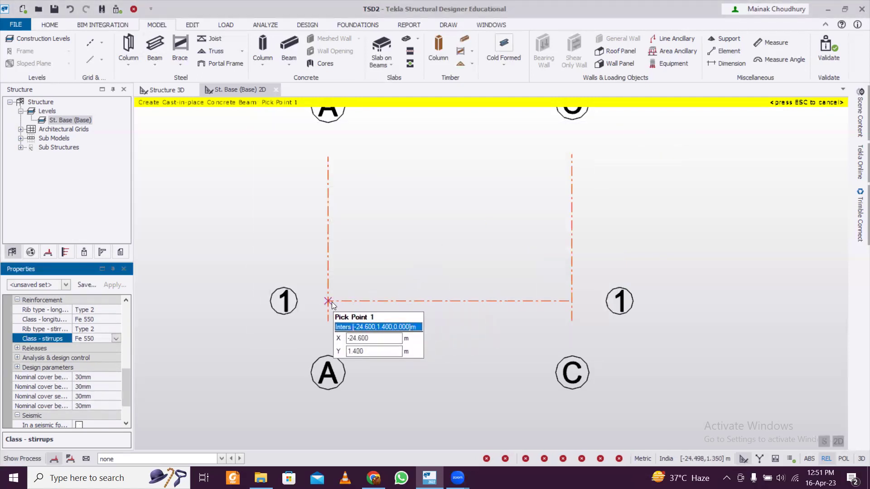
# - Place the concrete beam along grid line 1, from its intersection with grid line A to grid line C
pyautogui.click(331, 302)
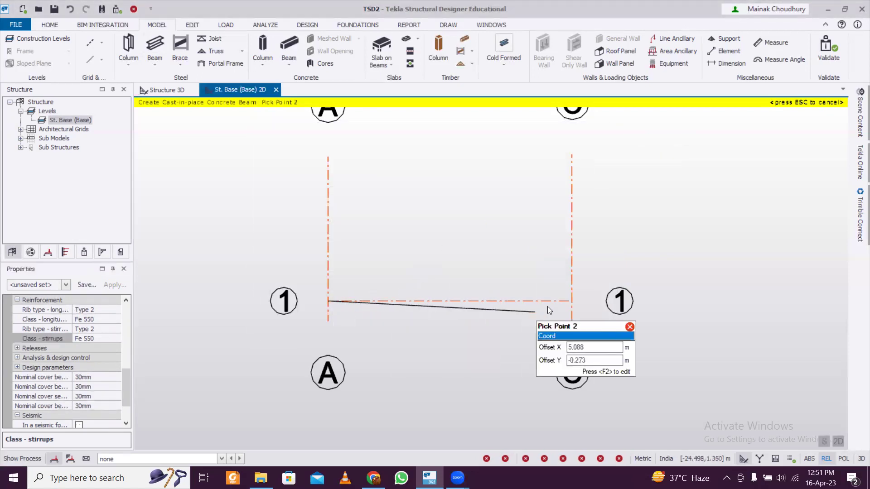
pyautogui.click(573, 301)
pyautogui.press('Escape')
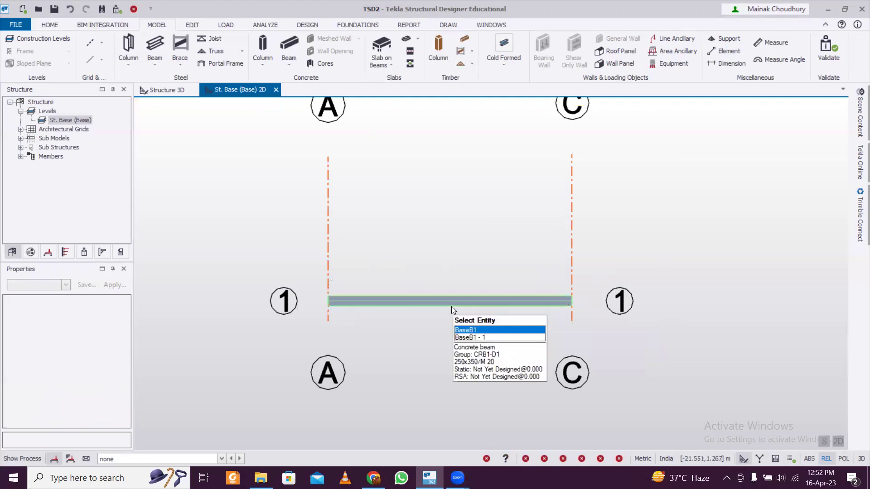
# - Examine the placed beam's properties, including its releases, and close them without making changes
pyautogui.click(453, 303)
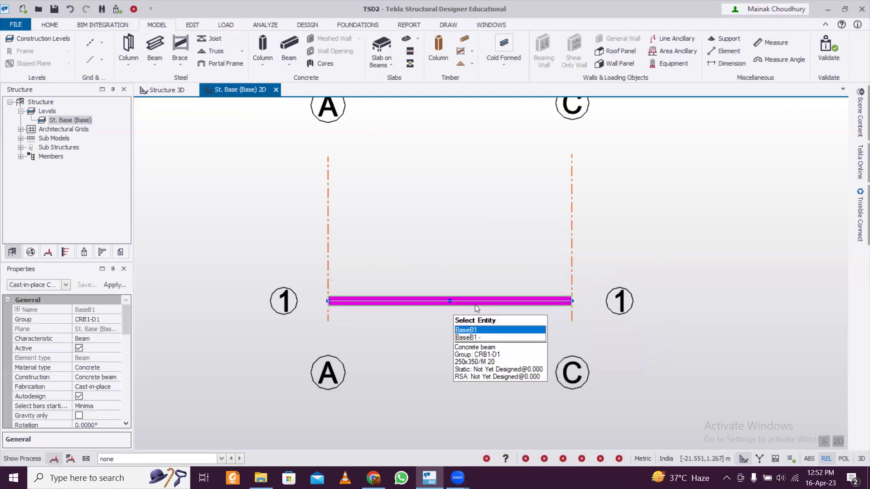
pyautogui.doubleClick(429, 301)
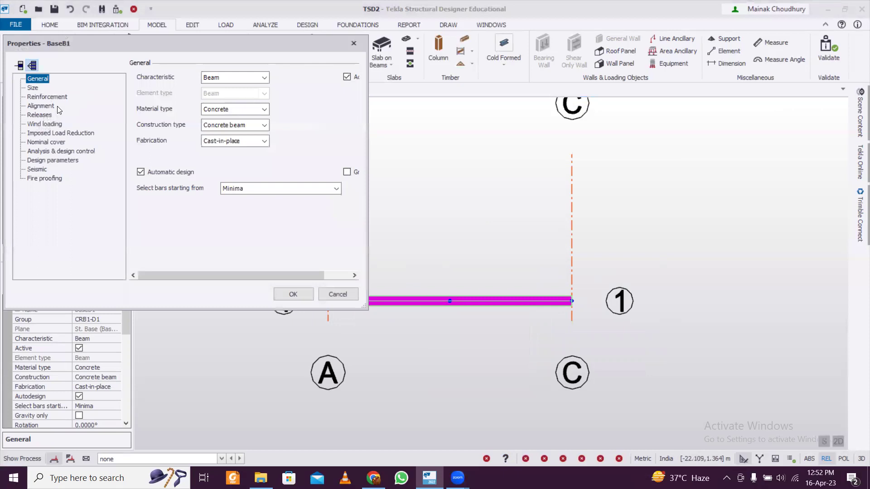
pyautogui.click(43, 115)
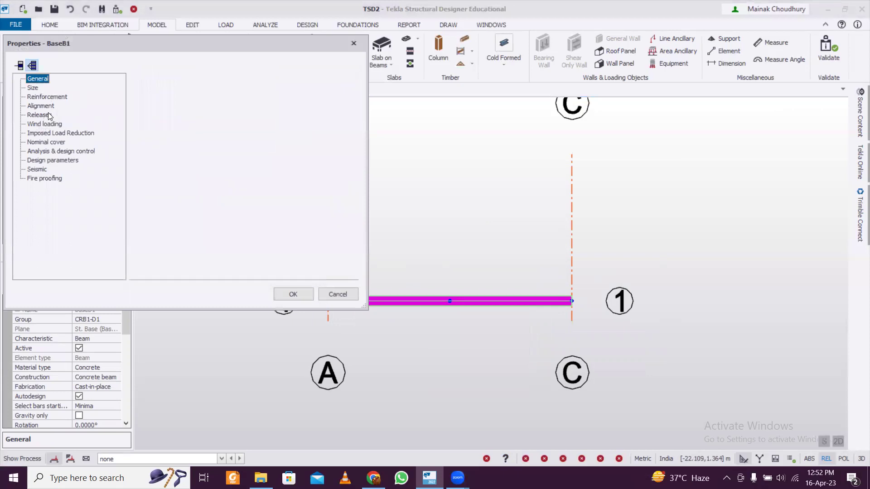
pyautogui.click(355, 42)
# - Place fully fixed supports at both ends of the beam, at grid intersections A/1 and C/1
pyautogui.moveTo(365, 301)
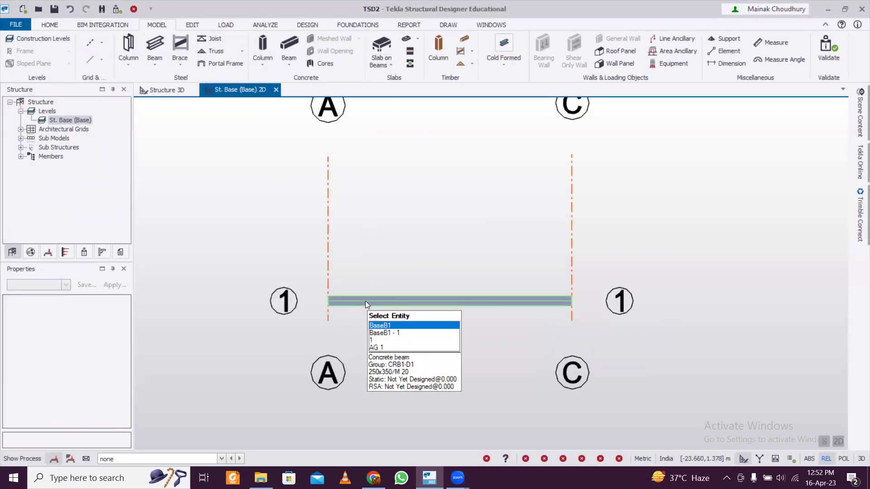
pyautogui.scroll(2, 372, 303)
pyautogui.scroll(-2, 358, 307)
pyautogui.scroll(2, 371, 308)
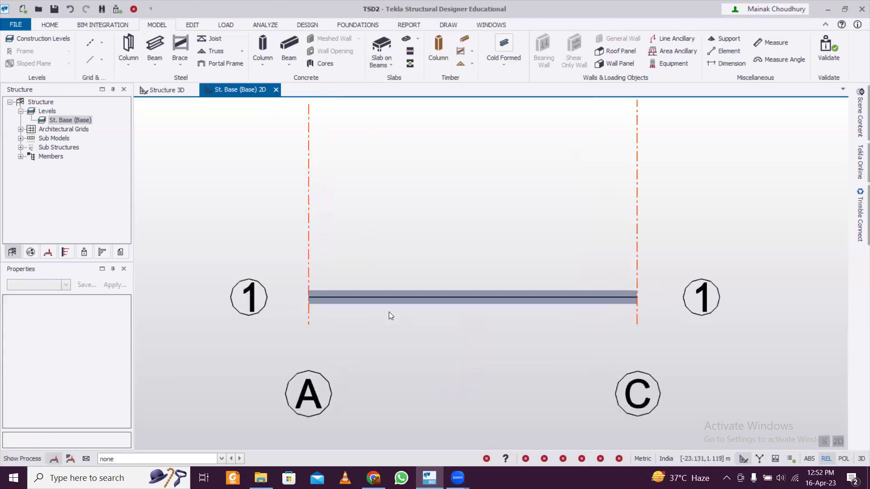
pyautogui.click(397, 304)
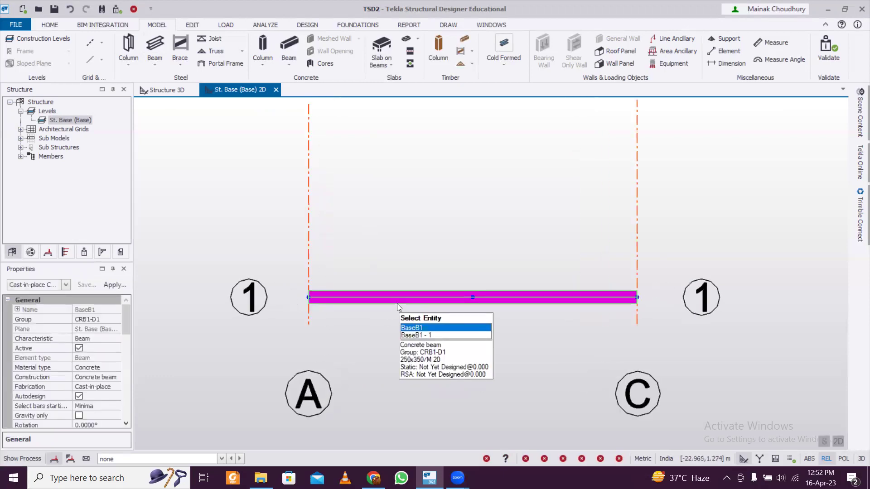
pyautogui.click(724, 38)
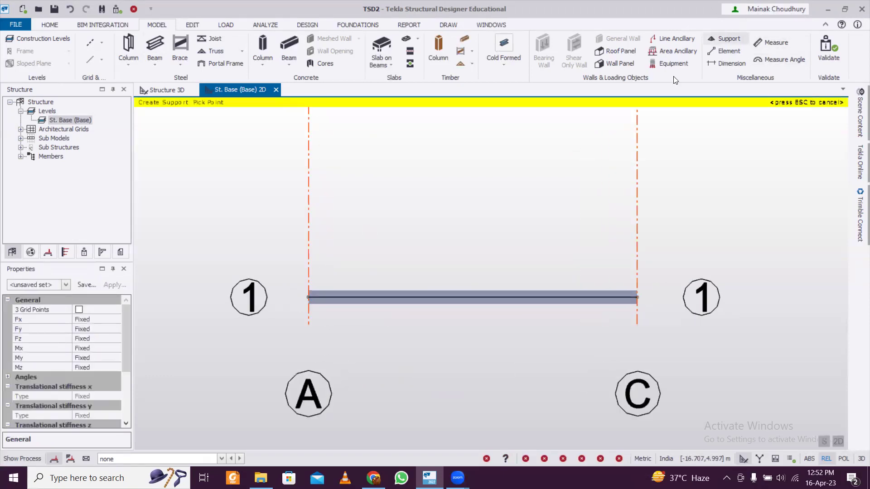
pyautogui.click(312, 298)
pyautogui.click(638, 298)
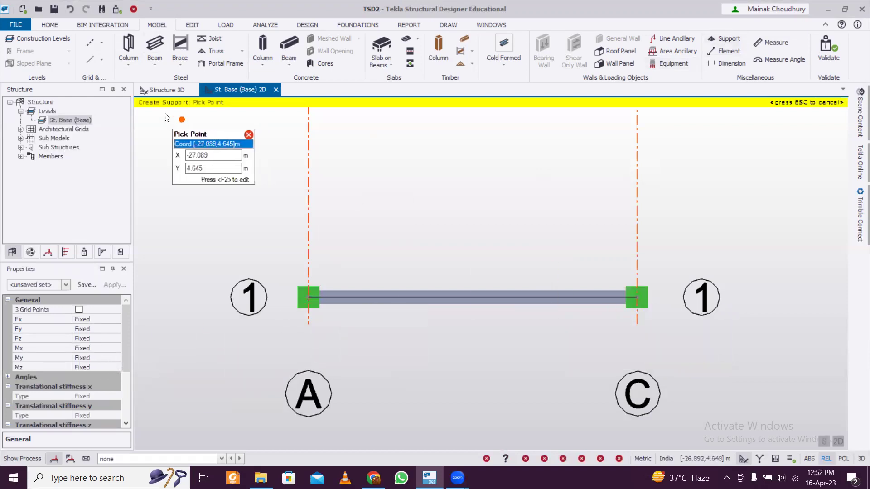
# - Check the supported beam in the Structure 3D view and return to the base level's 2D plan
pyautogui.click(167, 90)
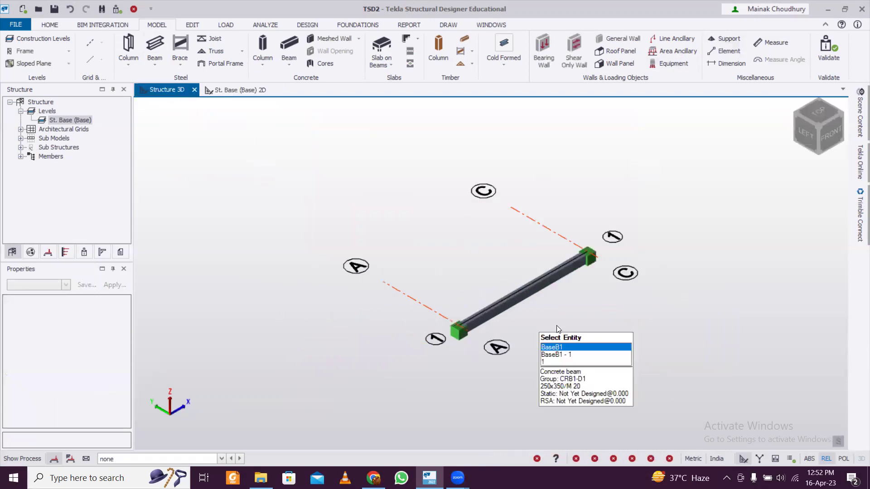
pyautogui.click(245, 89)
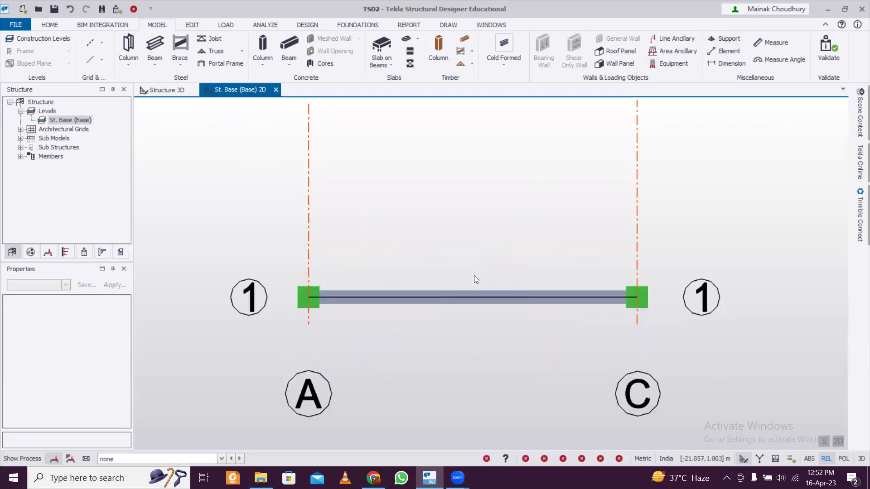
pyautogui.moveTo(474, 276); pyautogui.dragTo(434, 286, button='middle')
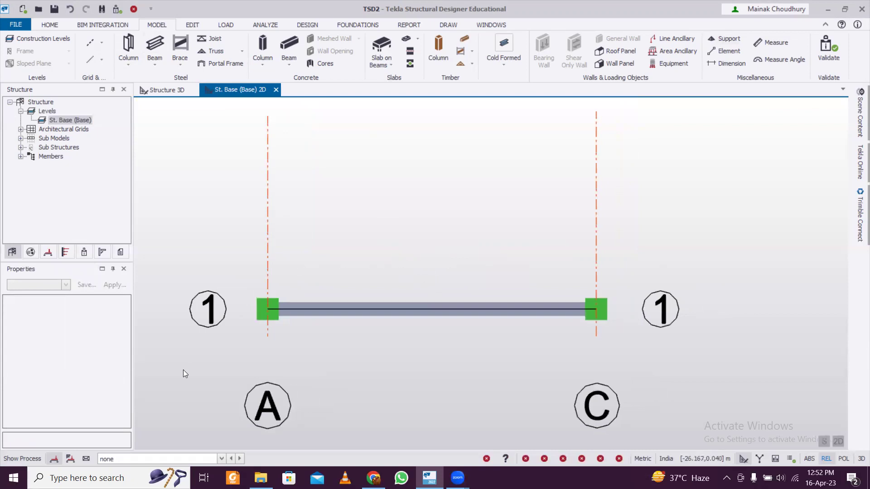
# - Make 2 Dead the active loadcase for the base level plan
pyautogui.click(141, 460)
pyautogui.click(121, 424)
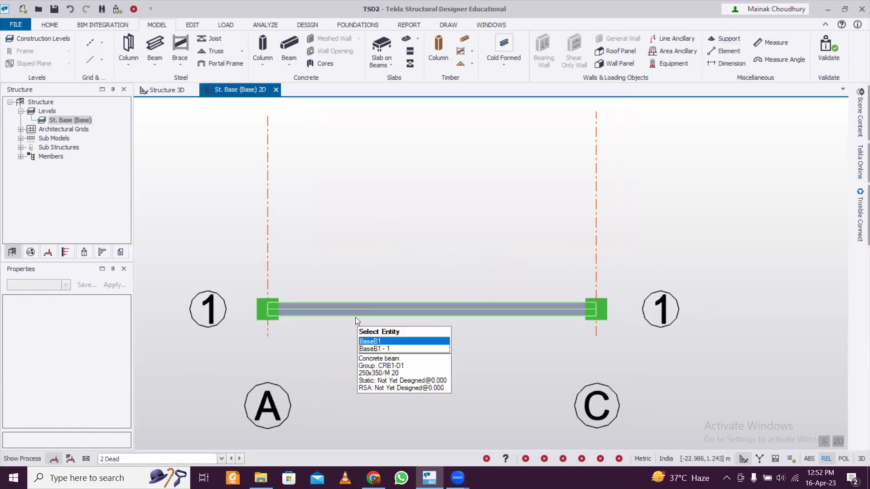
pyautogui.scroll(-2, 355, 318)
pyautogui.scroll(1, 399, 324)
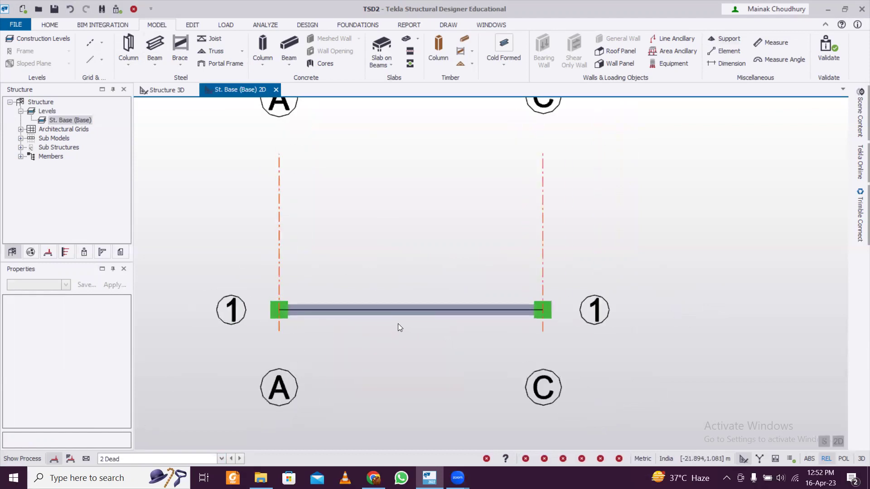
pyautogui.scroll(1, 373, 337)
pyautogui.scroll(-1, 375, 338)
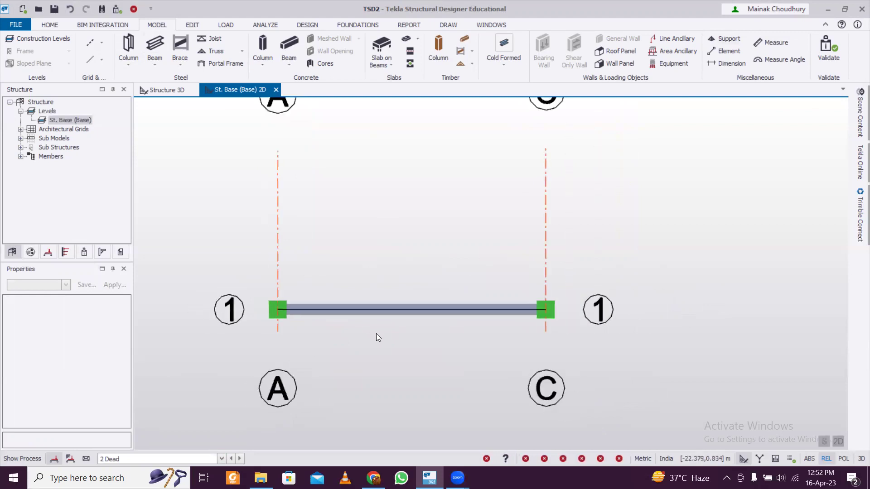
pyautogui.moveTo(376, 338); pyautogui.dragTo(395, 343, button='middle')
pyautogui.moveTo(360, 320)
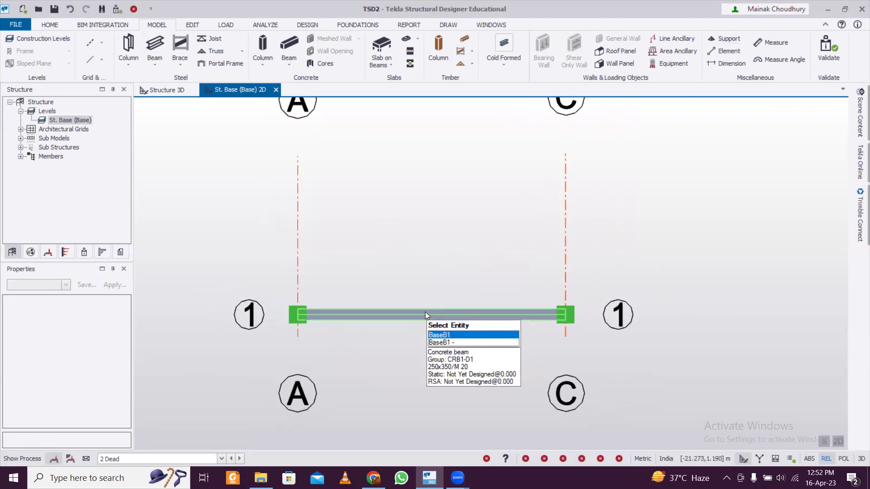
pyautogui.scroll(1, 443, 347)
pyautogui.scroll(-1, 442, 346)
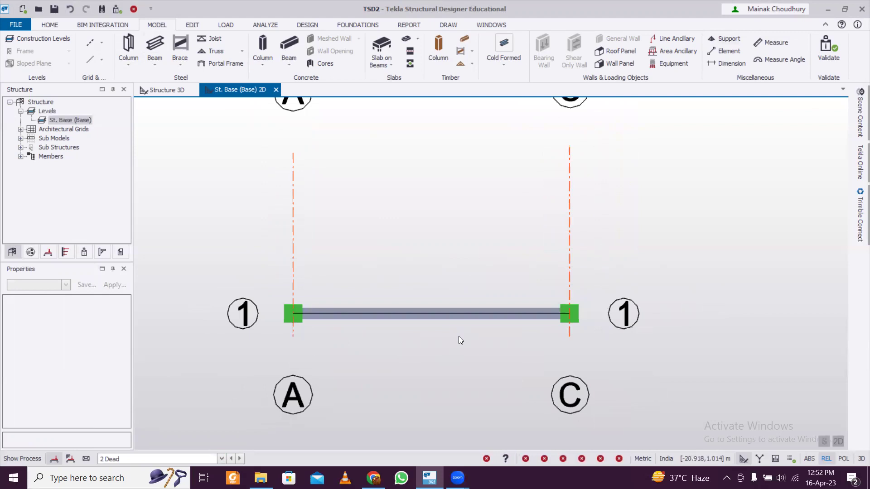
pyautogui.moveTo(441, 333); pyautogui.dragTo(431, 351, button='middle')
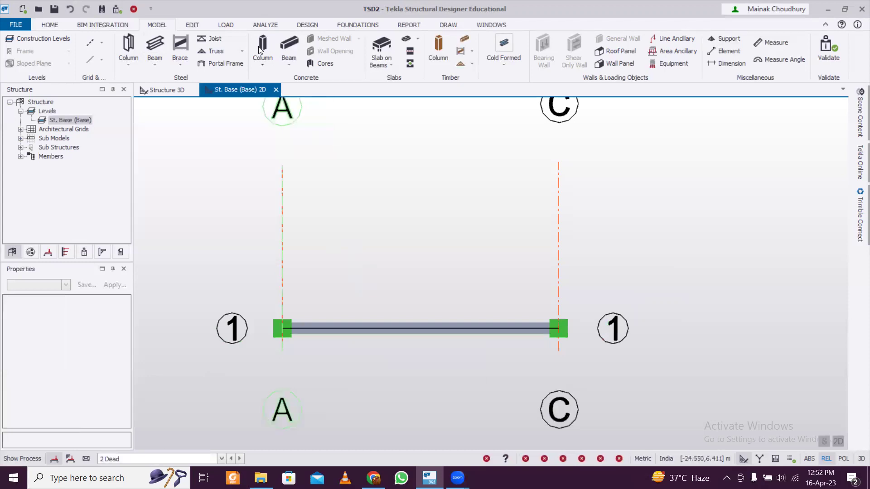
# - Apply a Full UDL member load of 12 kN/m in the Global Z direction to the beam
pyautogui.click(230, 23)
pyautogui.click(570, 47)
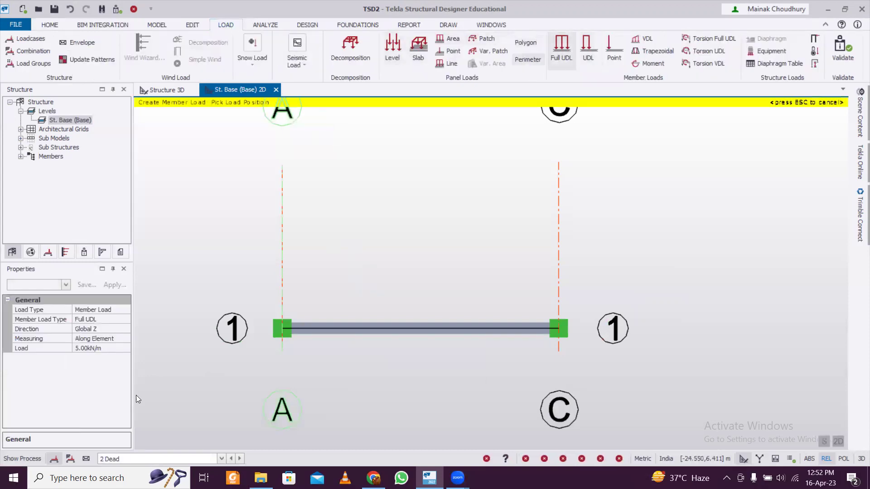
pyautogui.click(110, 349)
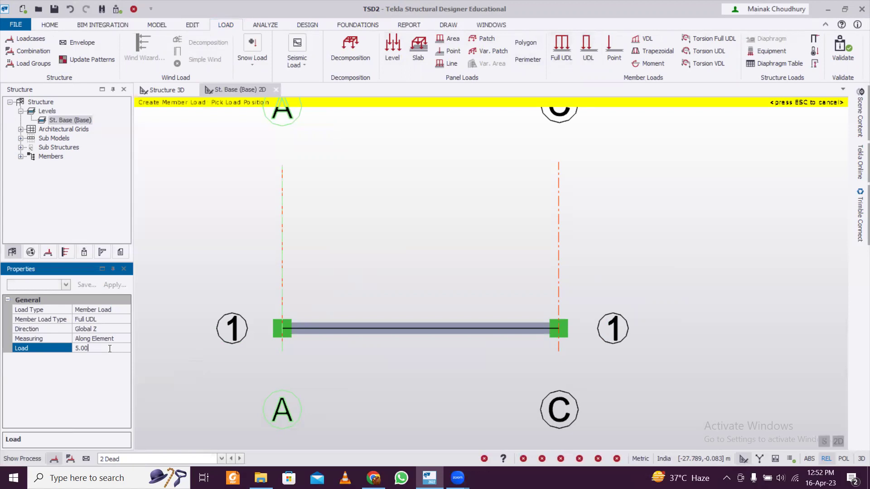
pyautogui.click(54, 347)
pyautogui.write('12')
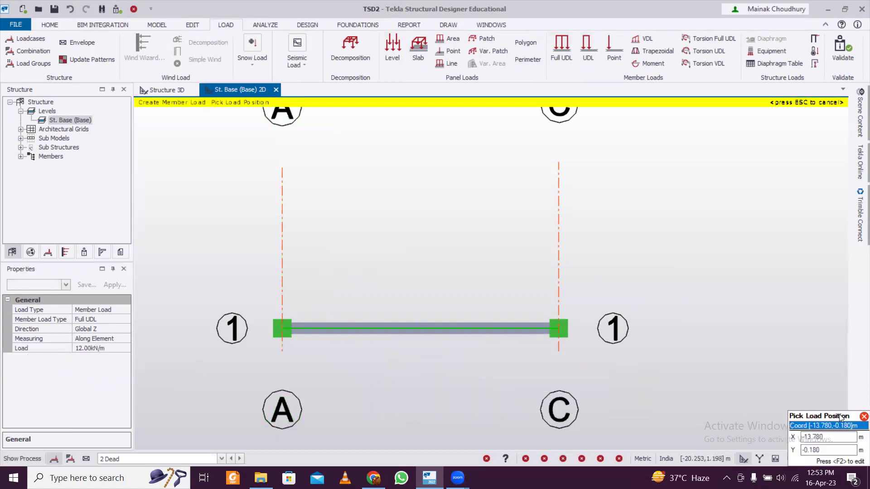
# - Toggle the base level view between 3D and 2D to check the distributed load on the beam
pyautogui.click(839, 441)
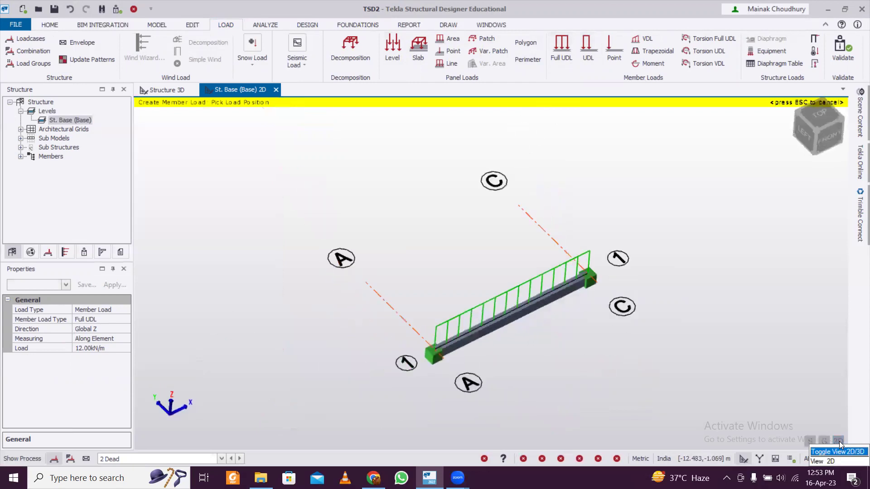
pyautogui.click(840, 441)
pyautogui.click(839, 442)
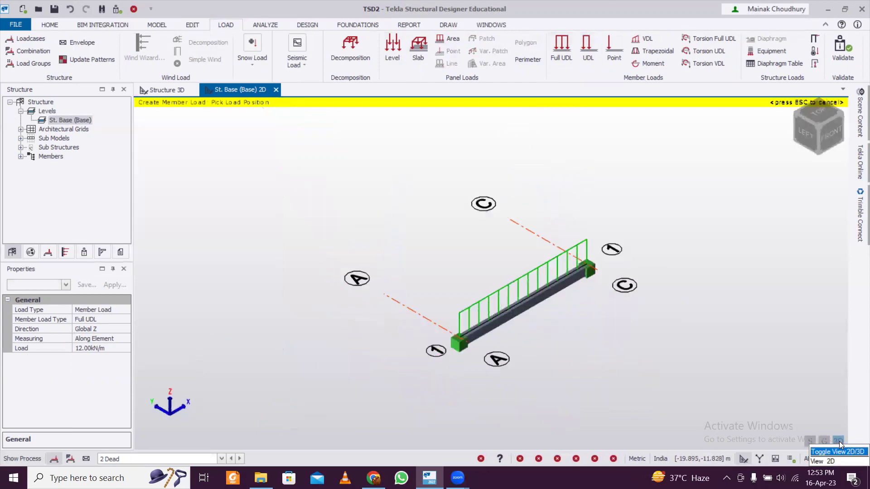
pyautogui.click(840, 441)
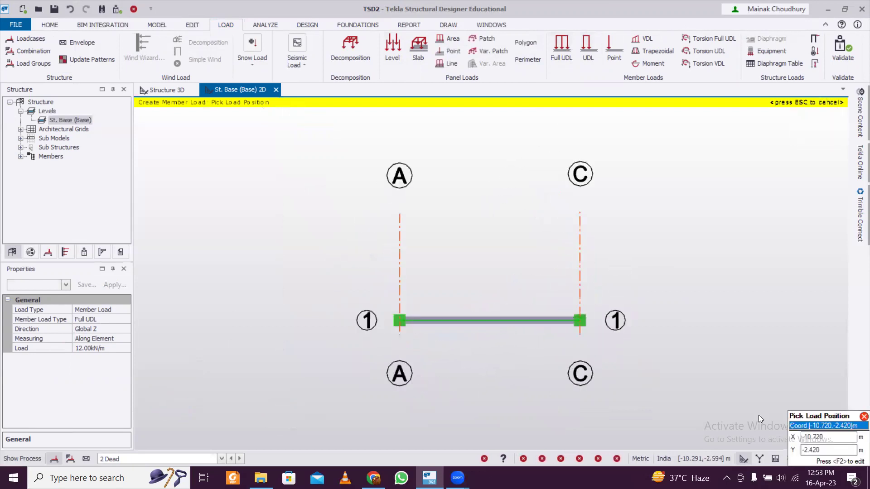
# - Display the 2 Dead loadcase in the Structure 3D view and examine the loaded beam
pyautogui.click(180, 90)
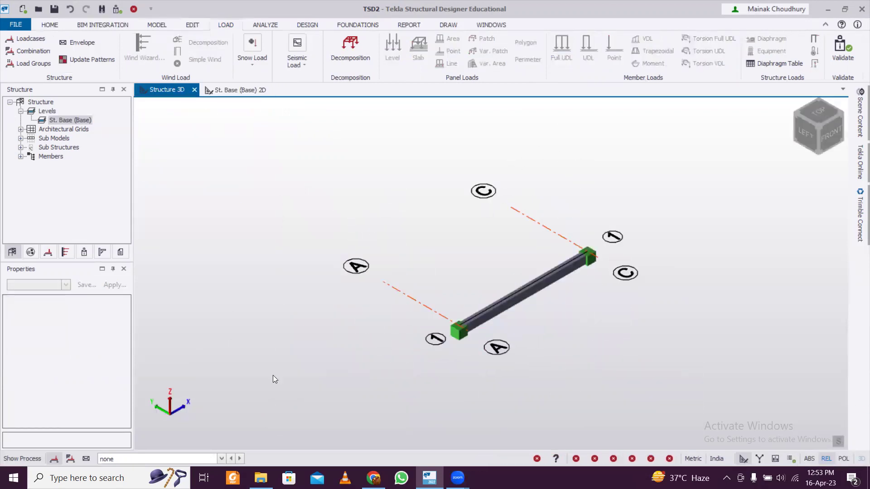
pyautogui.click(137, 459)
pyautogui.click(133, 424)
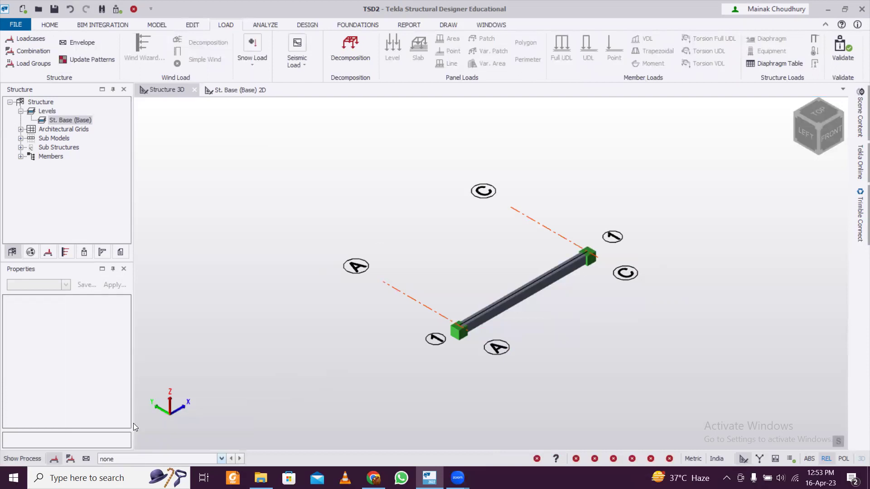
pyautogui.scroll(5, 617, 313)
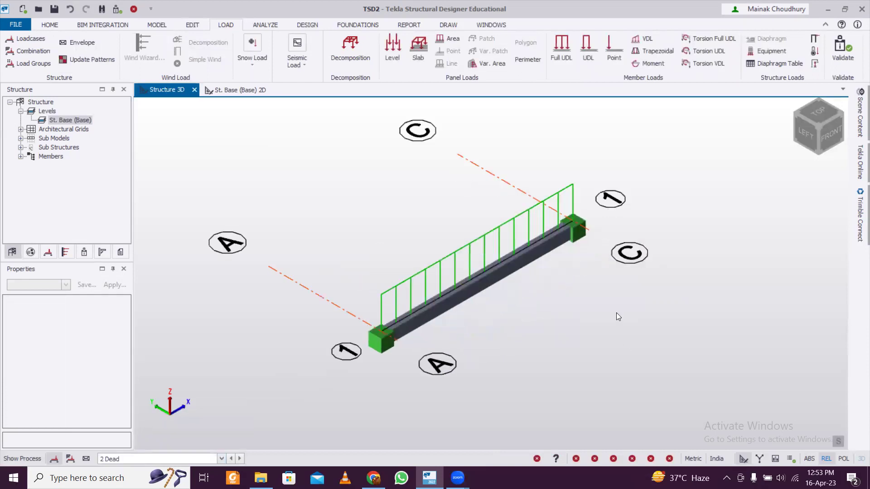
pyautogui.scroll(-3, 614, 301)
pyautogui.moveTo(614, 302); pyautogui.dragTo(564, 307, button='middle')
pyautogui.scroll(1, 514, 290)
# - Run the Analyze All (Static) analysis on the model
pyautogui.click(260, 24)
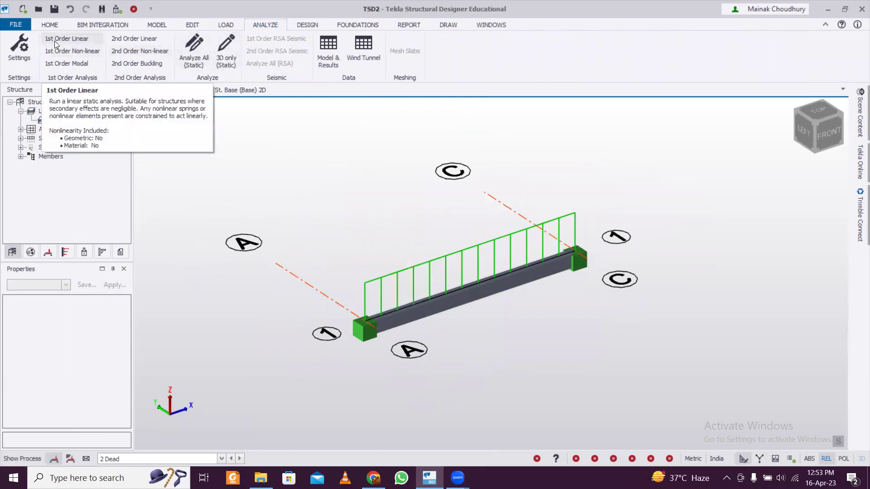
pyautogui.click(192, 56)
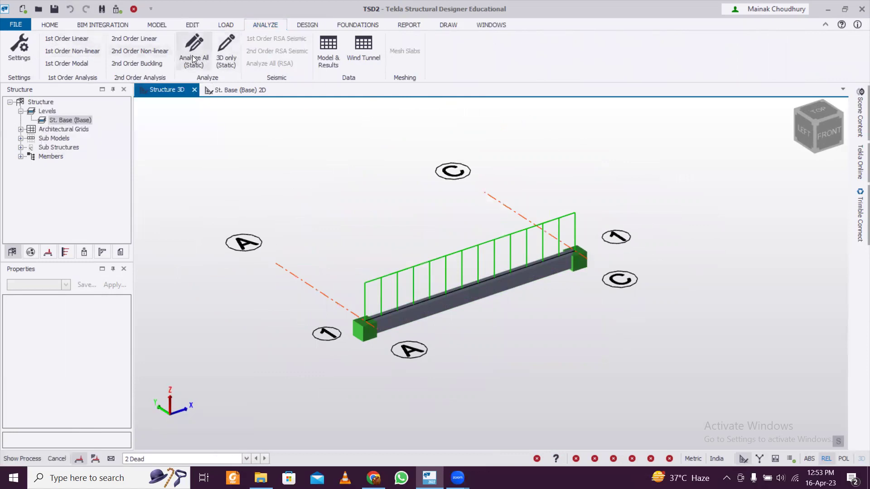
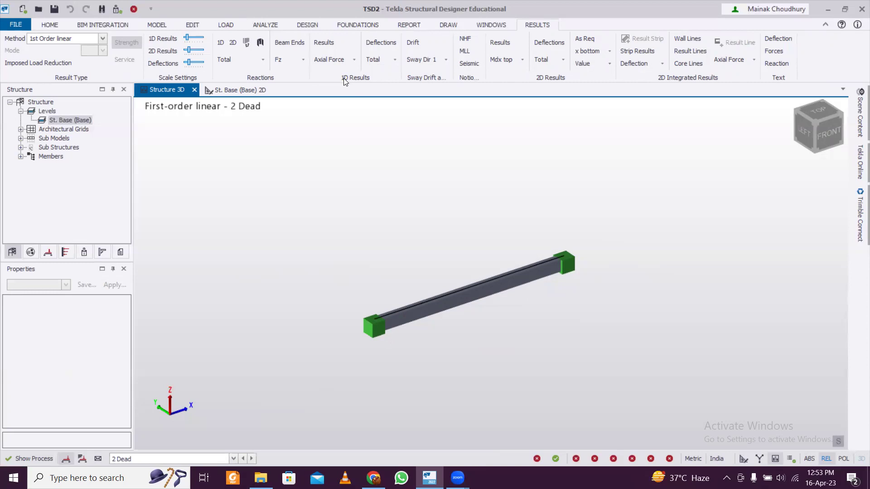
# - Display the Shear Major diagram of the beam for the 2 Dead loadcase
pyautogui.click(394, 59)
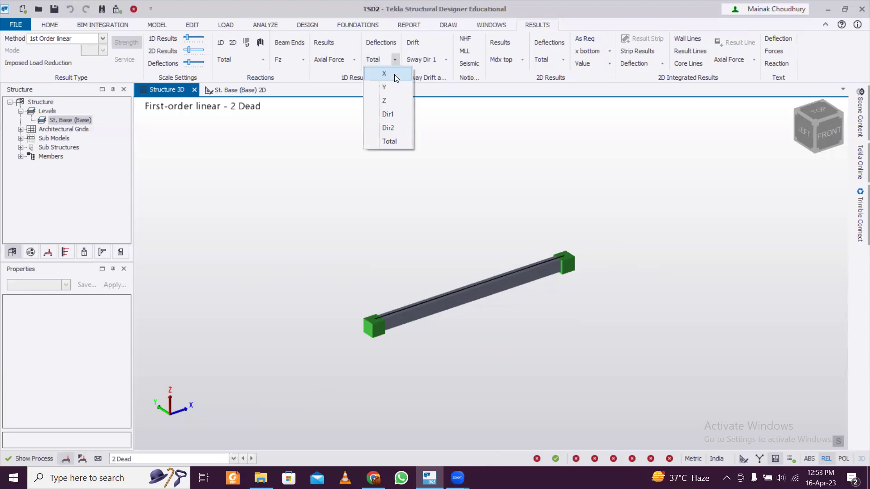
pyautogui.click(395, 61)
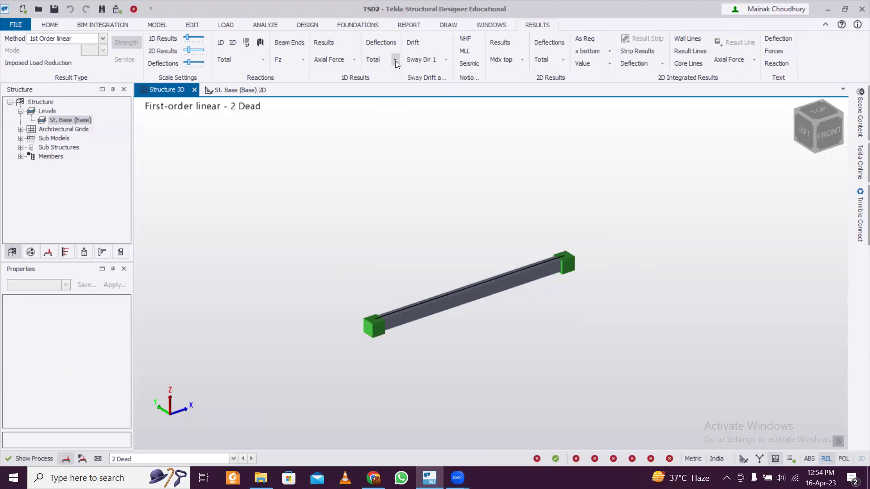
pyautogui.click(348, 60)
pyautogui.click(354, 60)
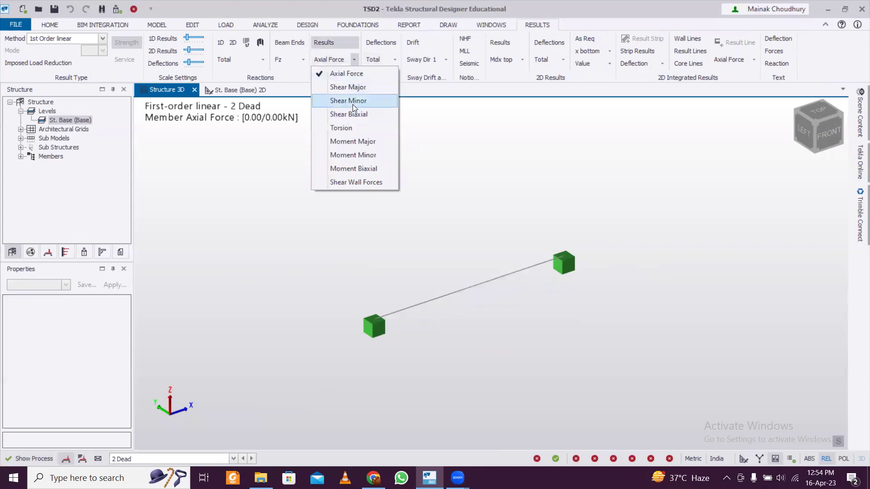
pyautogui.click(359, 87)
pyautogui.moveTo(394, 282)
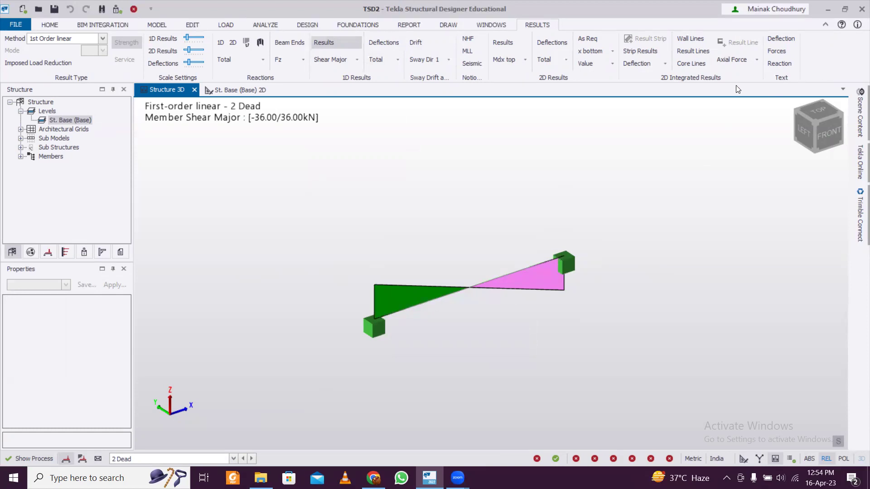
# - Show the force value text on the shear diagram and enlarge the 1D results scale
pyautogui.click(782, 52)
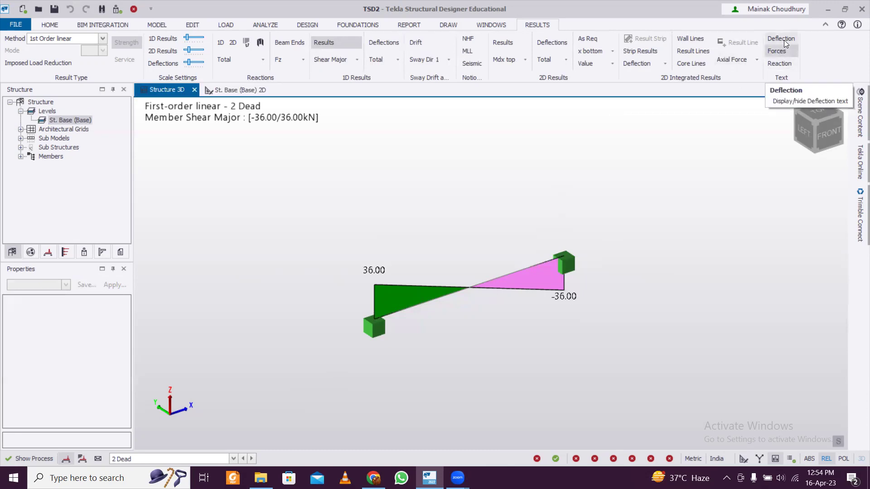
pyautogui.scroll(3, 444, 320)
pyautogui.scroll(-1, 444, 320)
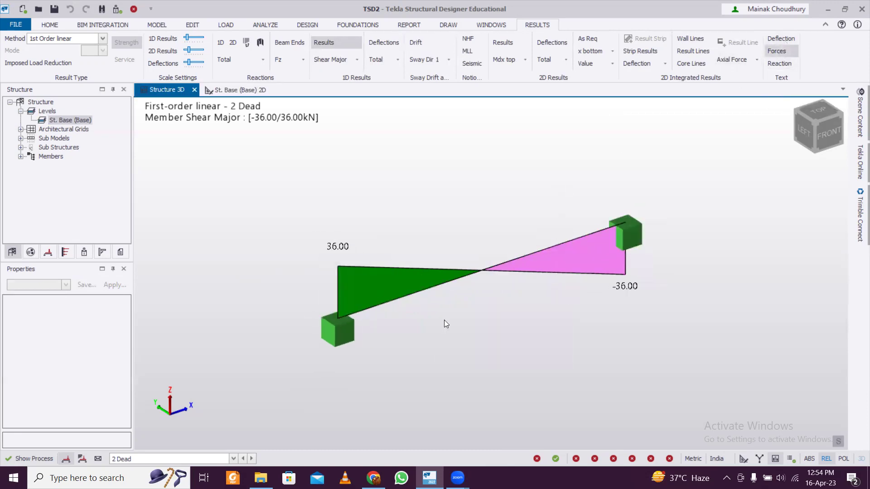
pyautogui.moveTo(187, 39); pyautogui.dragTo(190, 39)
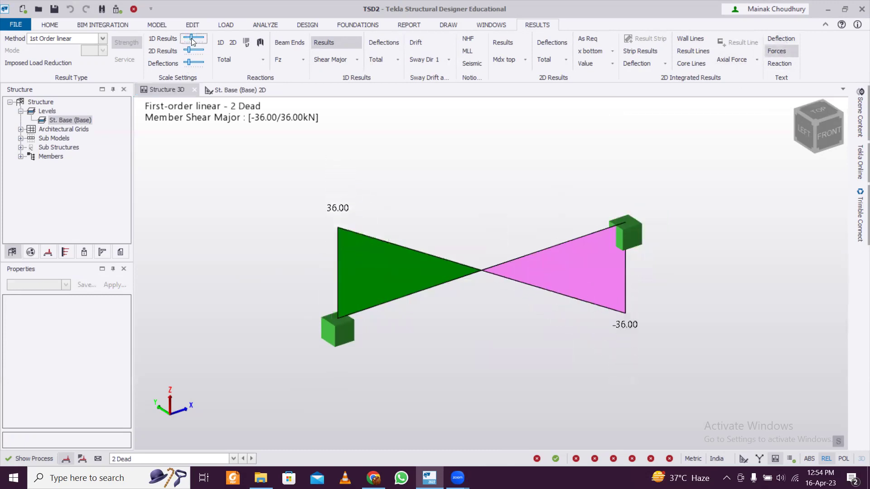
pyautogui.scroll(1, 404, 229)
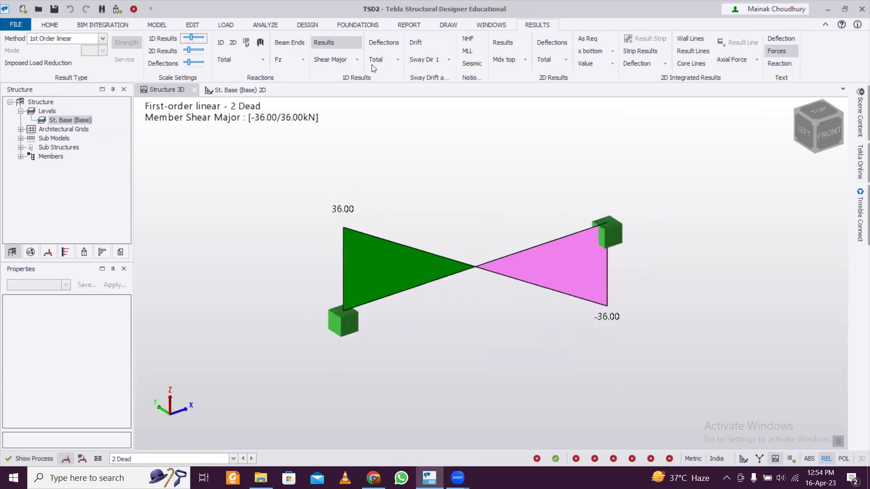
# - Display the Moment Major diagram of the beam and examine its support and midspan values
pyautogui.click(355, 60)
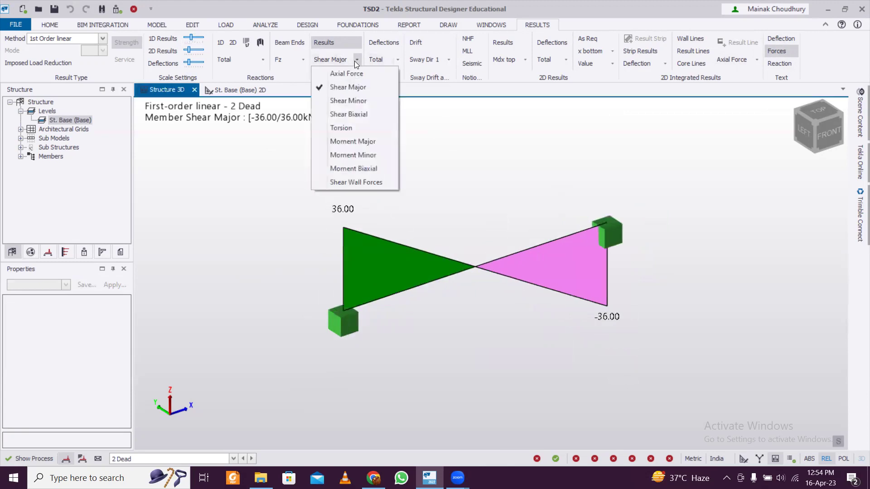
pyautogui.click(366, 143)
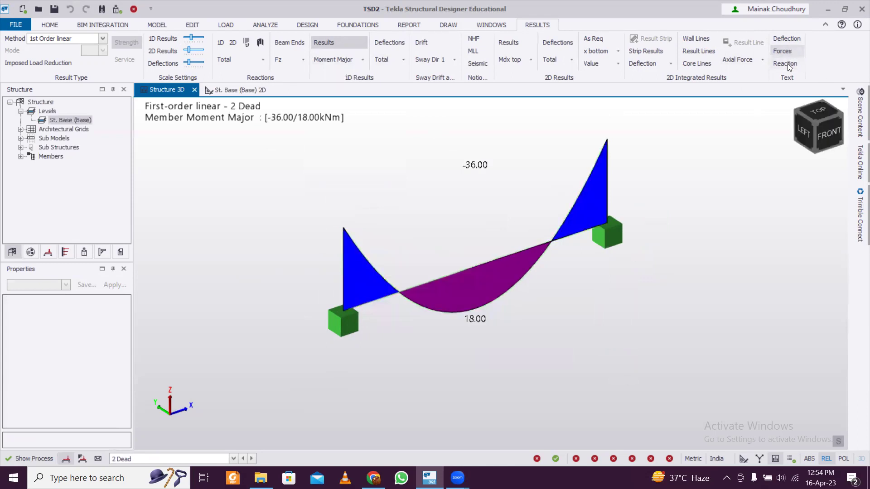
pyautogui.moveTo(344, 244)
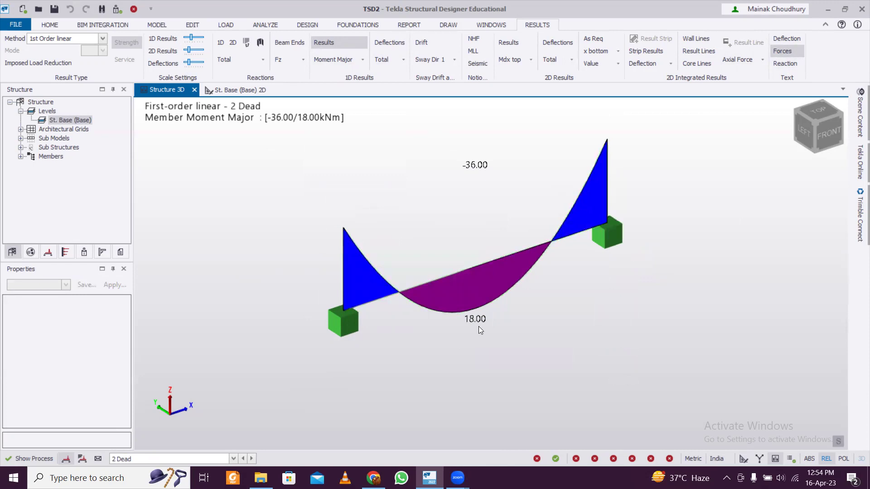
pyautogui.moveTo(613, 155)
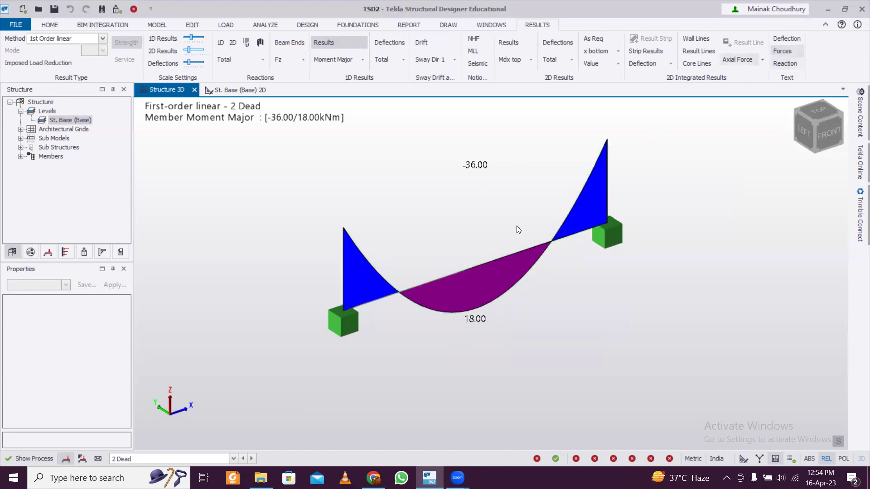
# - Overlay the member deflection in the Z direction on the moment diagram and show the deflection value text
pyautogui.click(363, 59)
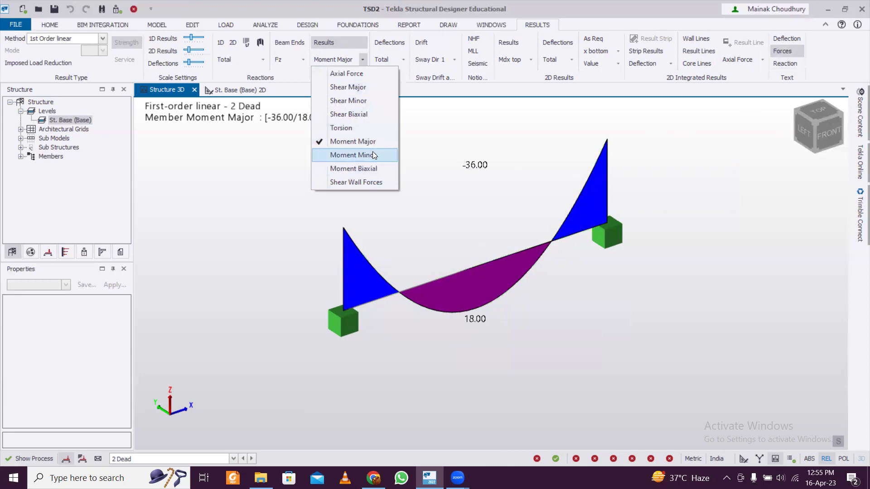
pyautogui.click(364, 61)
pyautogui.click(365, 62)
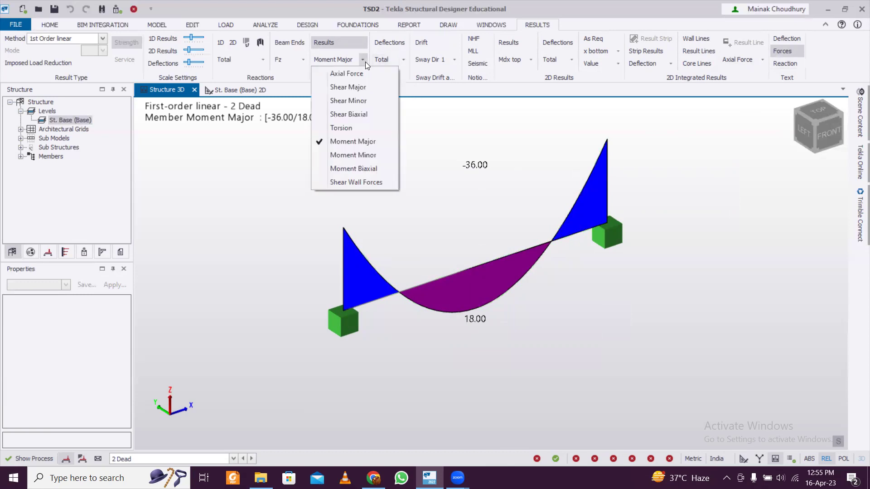
pyautogui.click(365, 62)
pyautogui.click(402, 60)
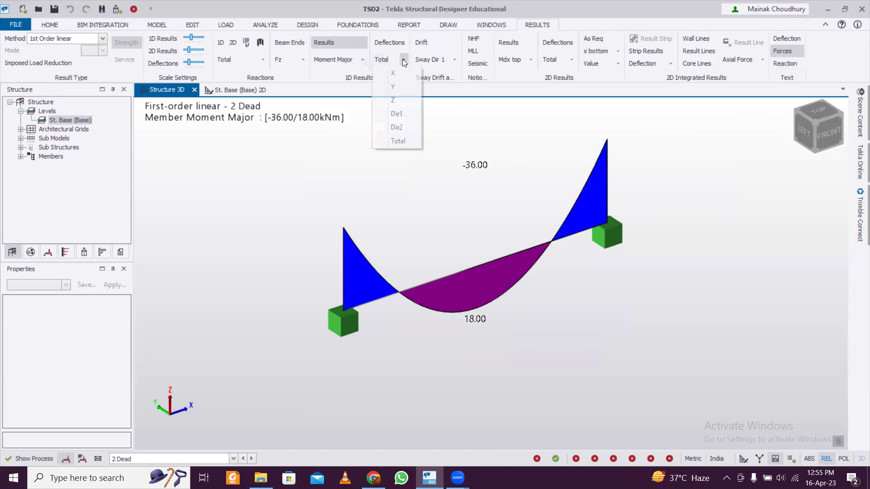
pyautogui.click(397, 97)
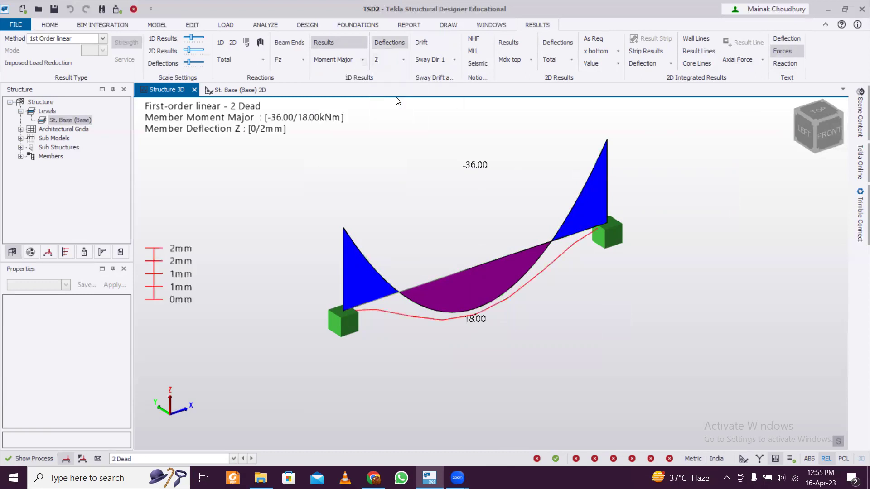
pyautogui.moveTo(429, 319)
pyautogui.click(787, 40)
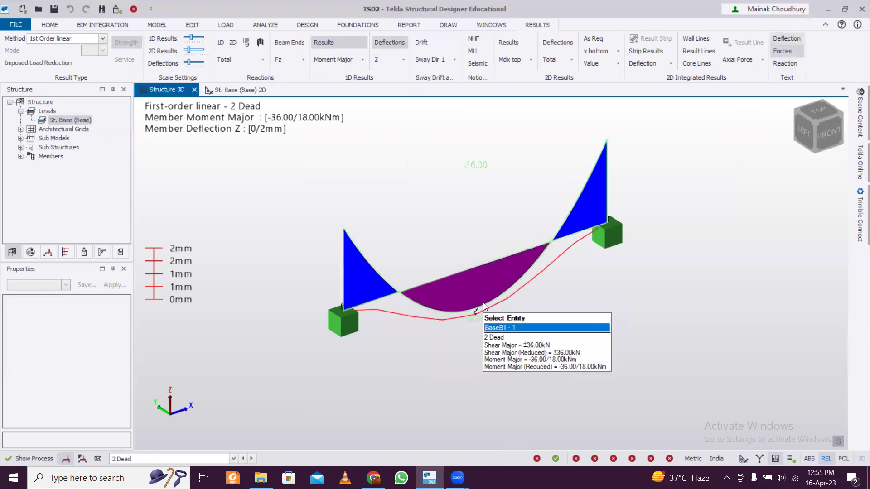
# - Switch the member result to Axial Force, adjust the 1D results scale slightly and check the midspan node's displacement
pyautogui.click(362, 59)
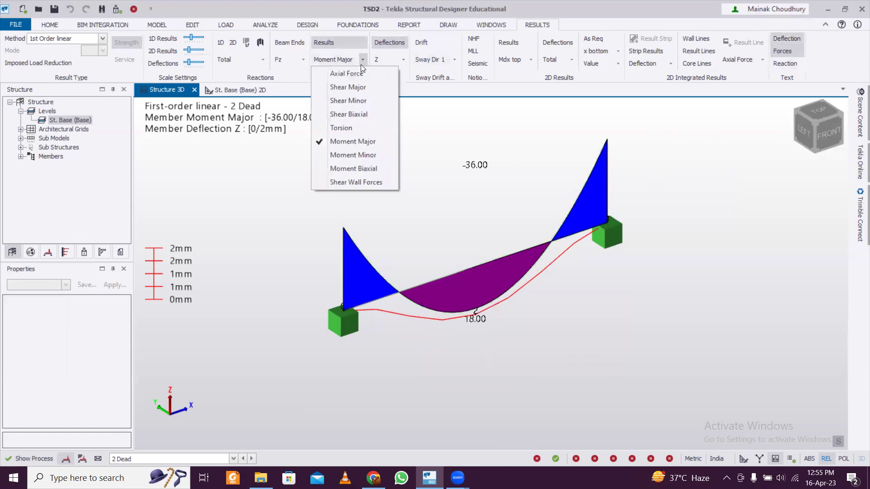
pyautogui.click(359, 71)
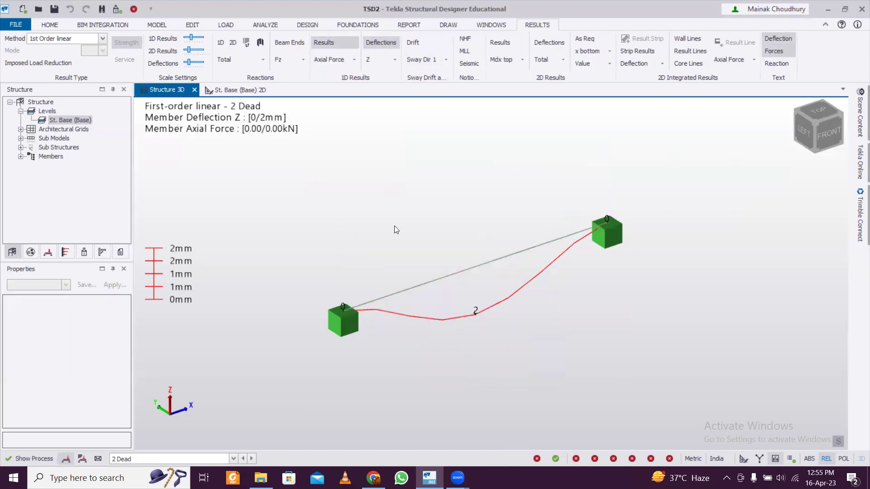
pyautogui.click(199, 39)
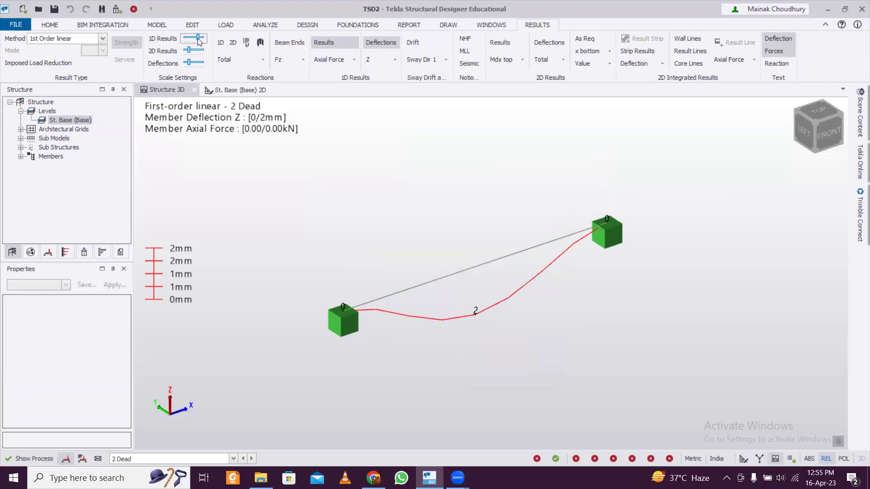
pyautogui.moveTo(199, 41)
pyautogui.mouseDown()
pyautogui.moveTo(186, 45)
pyautogui.moveTo(194, 38)
pyautogui.mouseUp()
pyautogui.moveTo(475, 313)
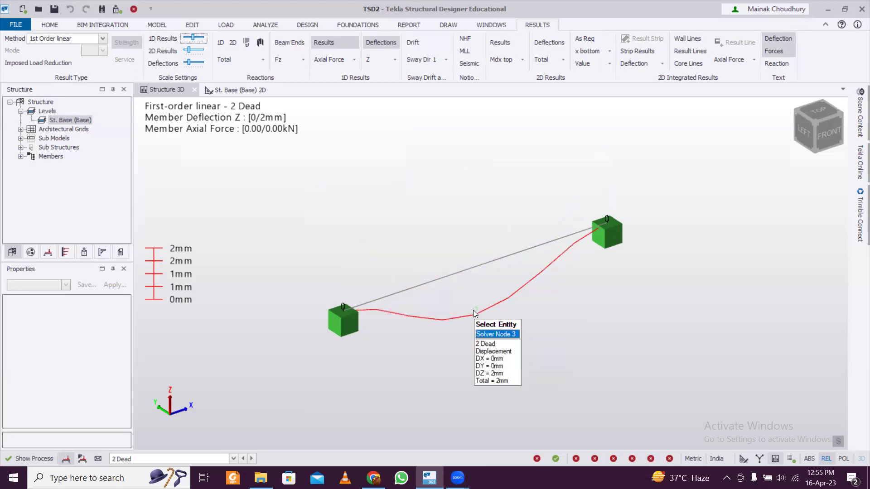
# - Hide the deflection curve and view the beam's Shear Minor result followed by its Shear Major diagram
pyautogui.click(383, 42)
pyautogui.click(354, 60)
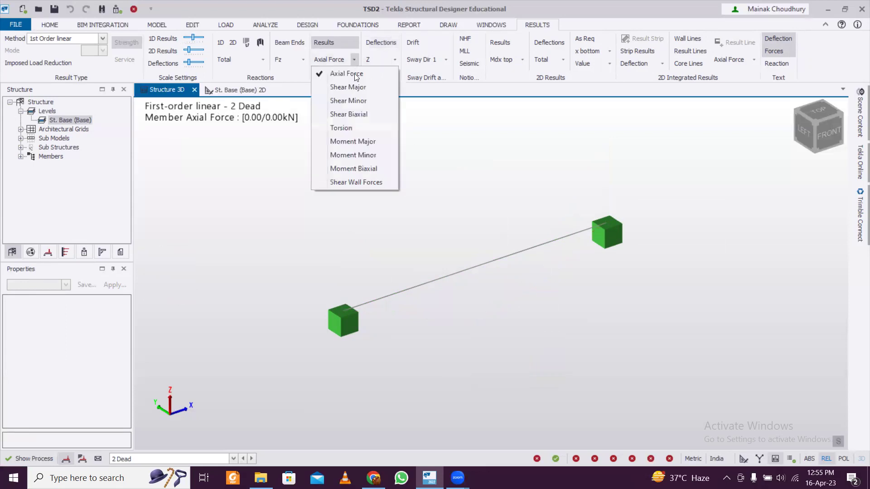
pyautogui.click(365, 99)
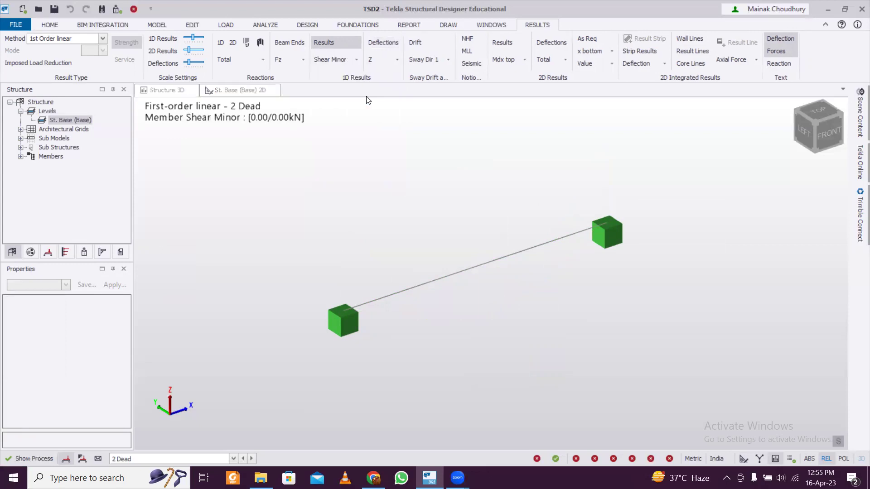
pyautogui.click(322, 179)
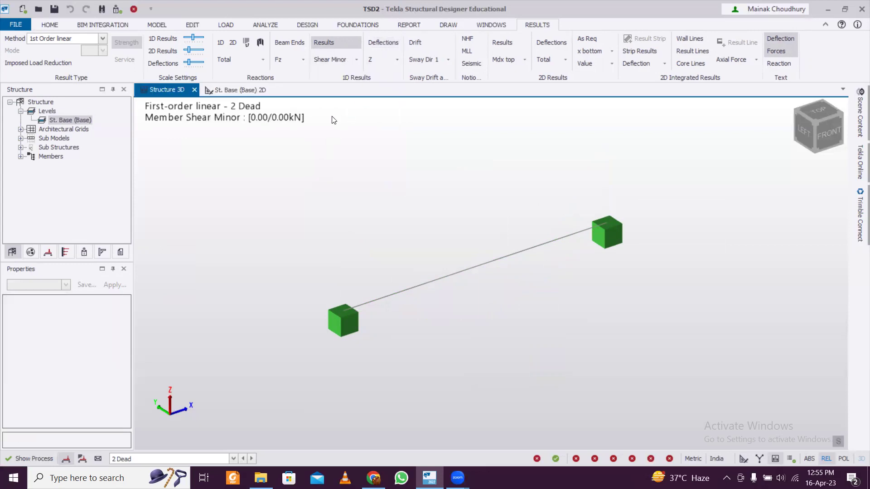
pyautogui.click(356, 60)
pyautogui.click(353, 87)
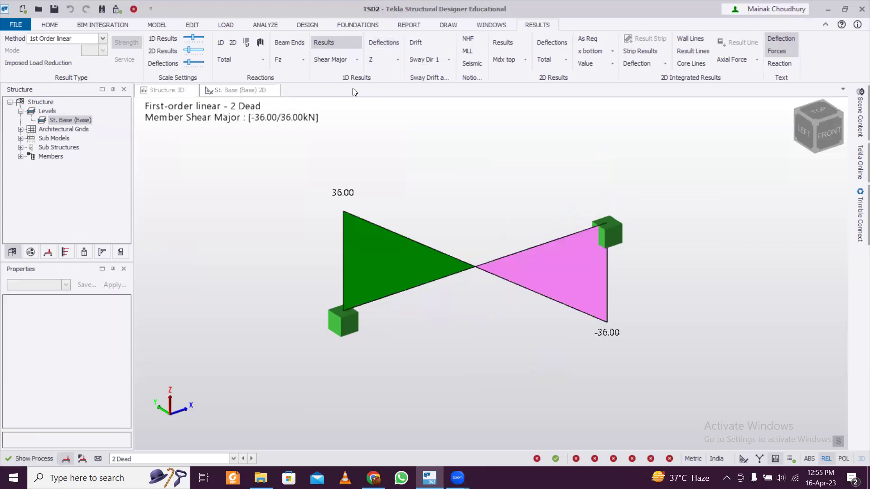
# - Examine the Shear Major diagram and the beam's force summary from several zoom levels
pyautogui.click(357, 60)
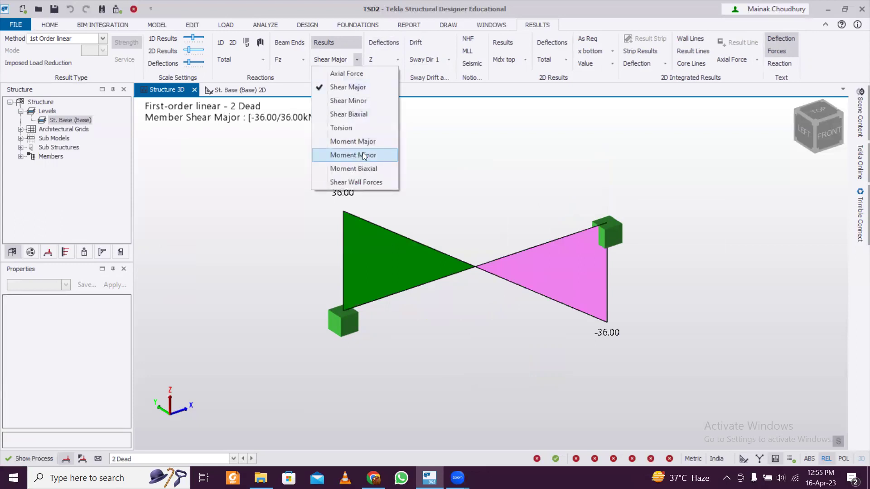
pyautogui.click(432, 160)
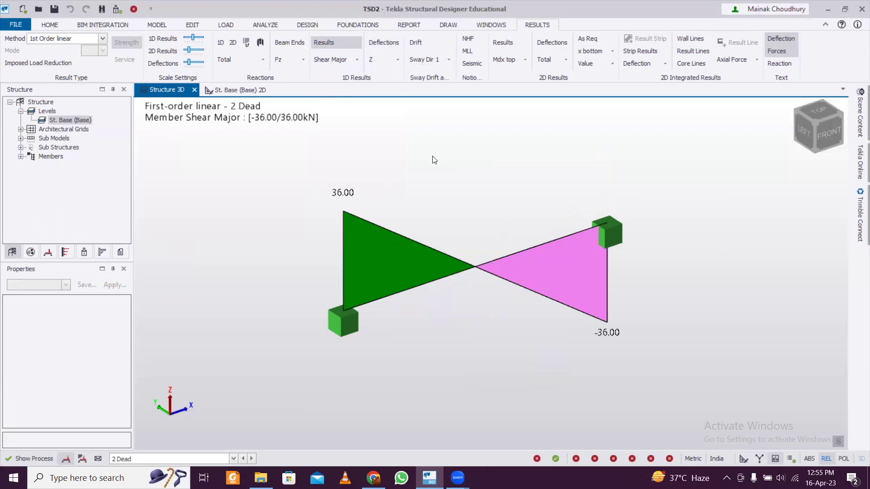
pyautogui.scroll(1, 394, 255)
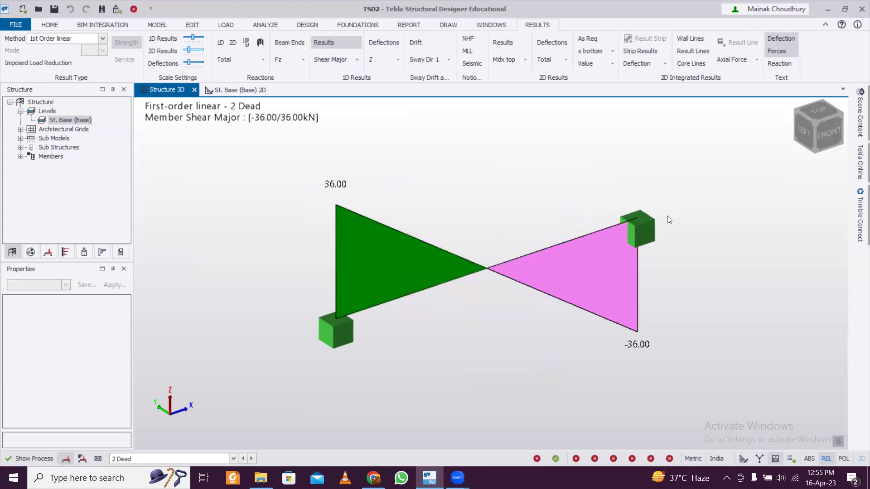
pyautogui.scroll(-3, 669, 220)
pyautogui.moveTo(666, 220); pyautogui.dragTo(548, 218, button='middle')
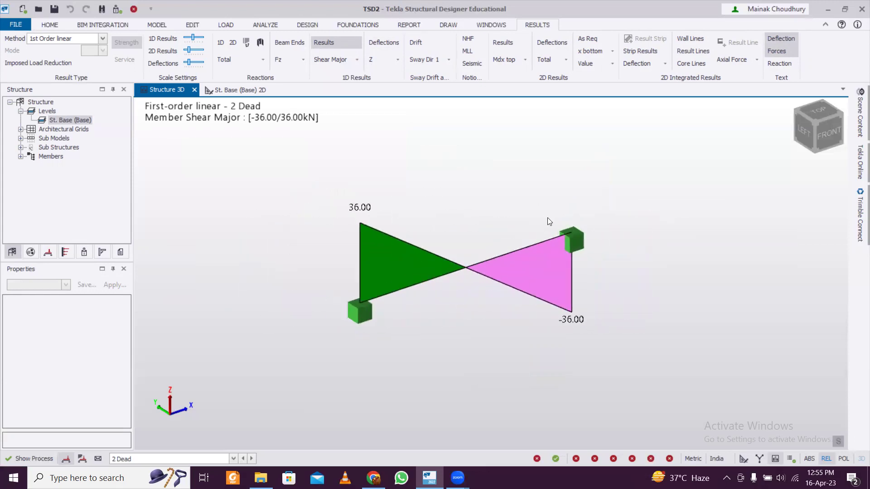
pyautogui.scroll(1, 549, 224)
pyautogui.scroll(-1, 550, 225)
pyautogui.moveTo(566, 251)
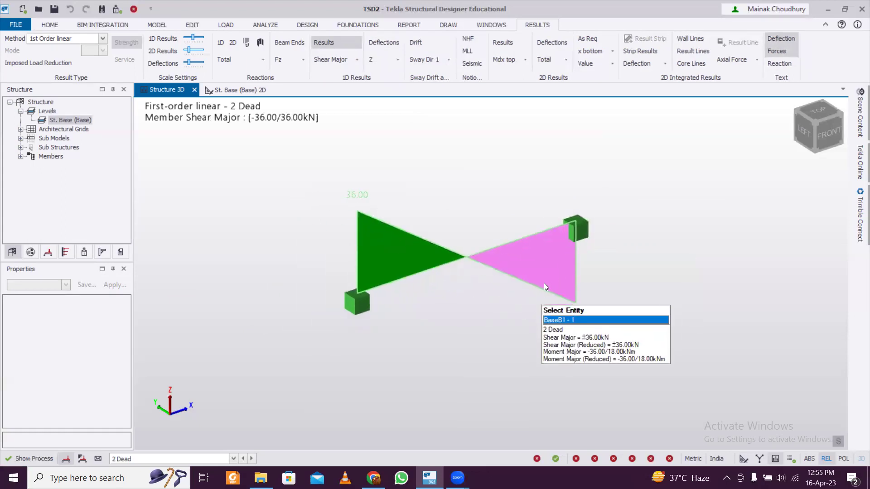
pyautogui.scroll(1, 461, 315)
pyautogui.scroll(-1, 461, 314)
pyautogui.moveTo(495, 299); pyautogui.dragTo(477, 316, button='middle')
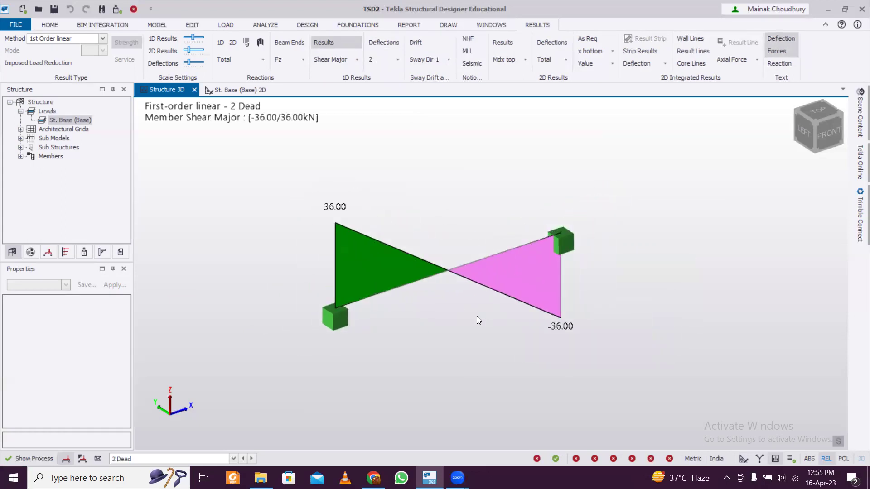
pyautogui.scroll(1, 476, 316)
pyautogui.scroll(-1, 477, 315)
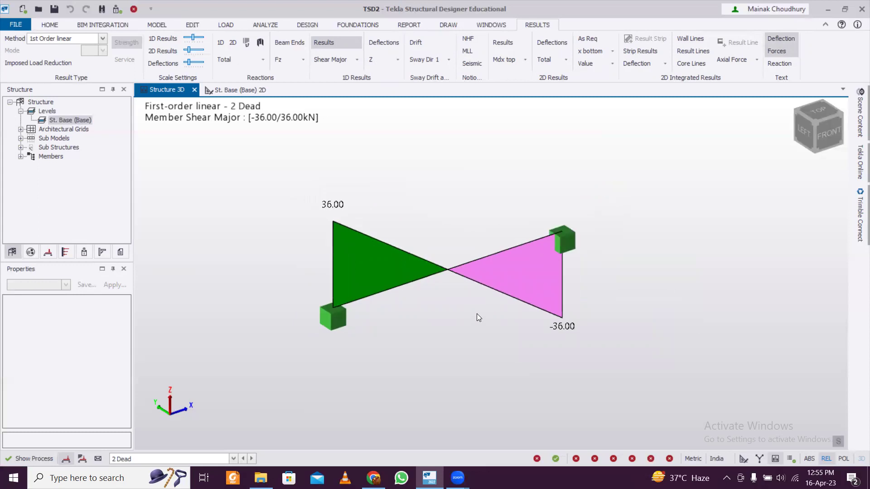
pyautogui.scroll(-1, 477, 313)
pyautogui.scroll(2, 477, 313)
pyautogui.scroll(-2, 479, 310)
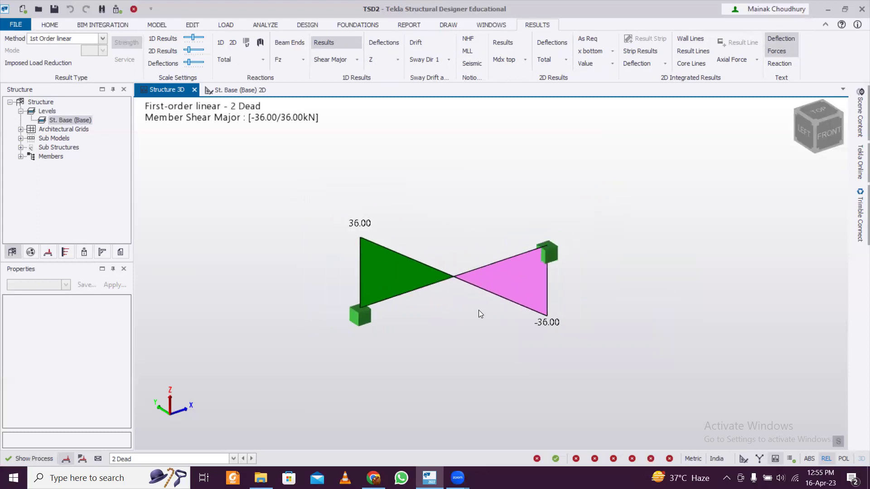
pyautogui.scroll(1, 480, 309)
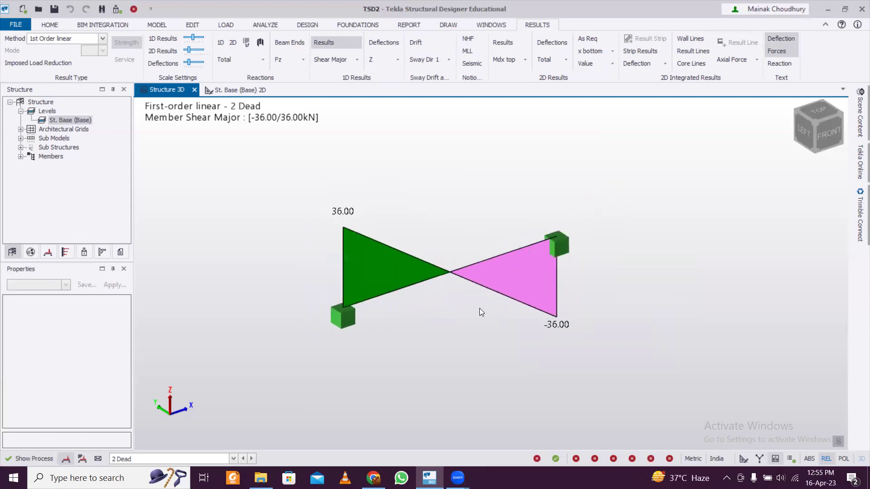
pyautogui.scroll(-1, 481, 311)
pyautogui.scroll(1, 480, 312)
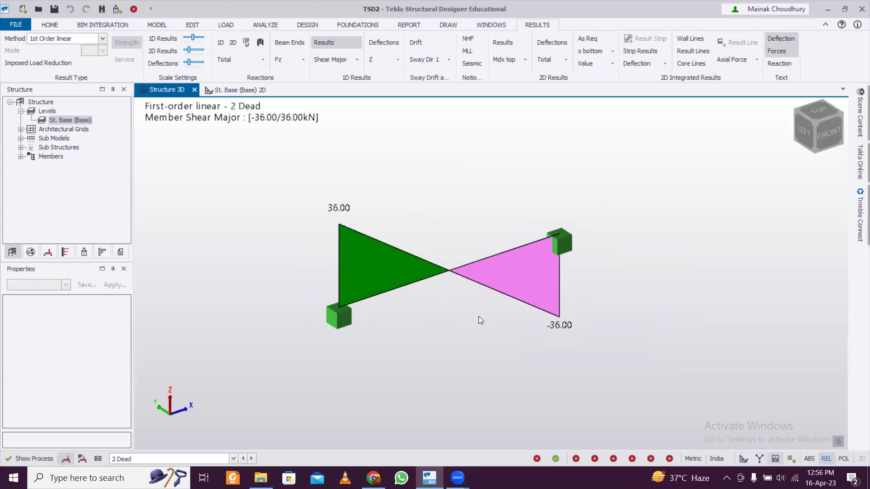
pyautogui.scroll(-1, 480, 320)
pyautogui.scroll(1, 479, 319)
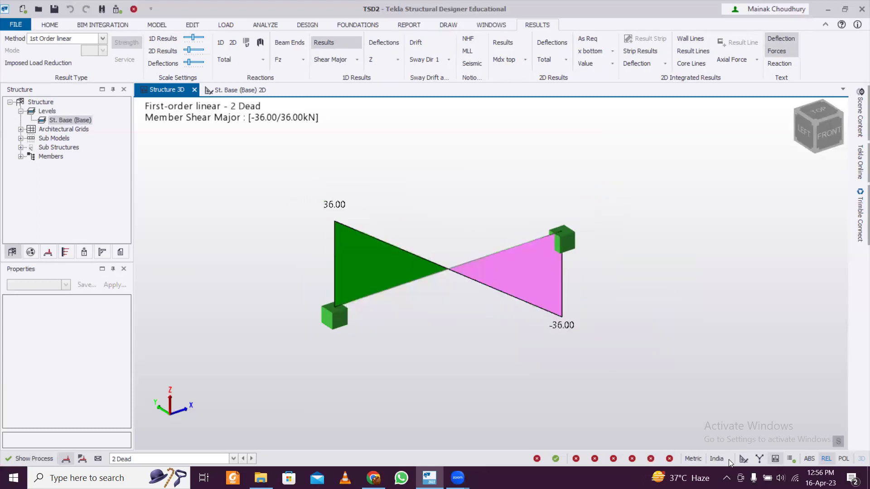
# - Return to the structural view of the model and delete the existing beam together with its uniform load, keeping both supports
pyautogui.click(762, 460)
pyautogui.click(744, 459)
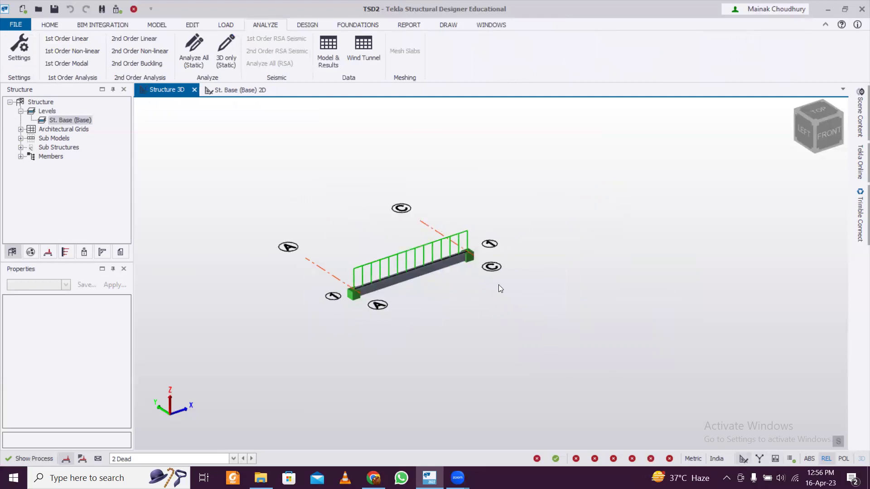
pyautogui.moveTo(471, 329); pyautogui.dragTo(556, 366)
pyautogui.press('Delete')
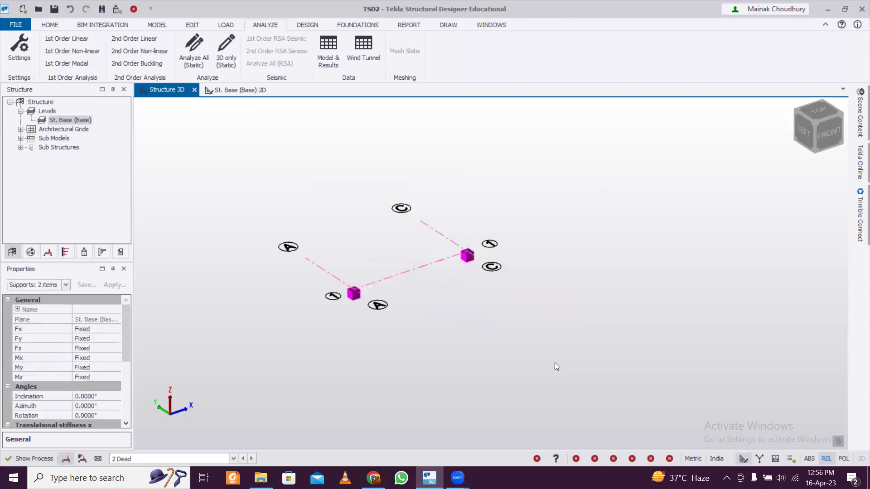
pyautogui.click(437, 304)
pyautogui.scroll(2, 403, 273)
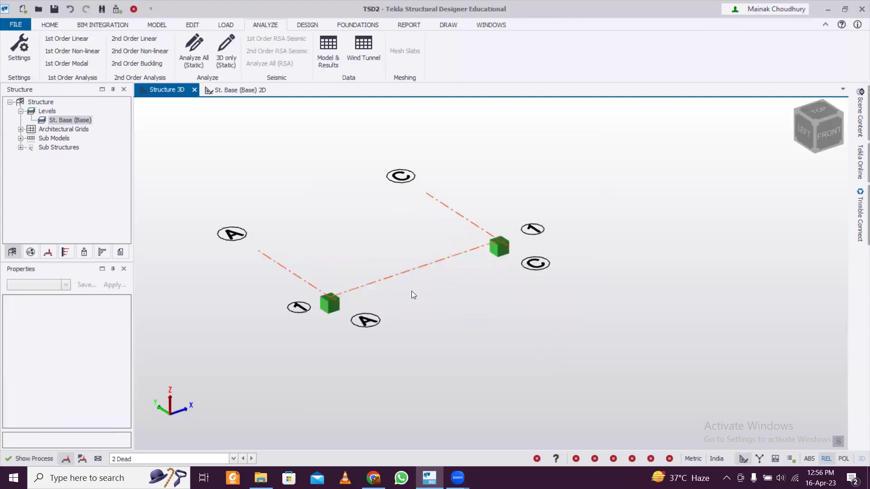
# - In the St. Base 2D view, create a cast-in-place B250x350 concrete beam along grid line 1 from the support at A to C
pyautogui.click(330, 310)
pyautogui.click(347, 312)
pyautogui.click(240, 90)
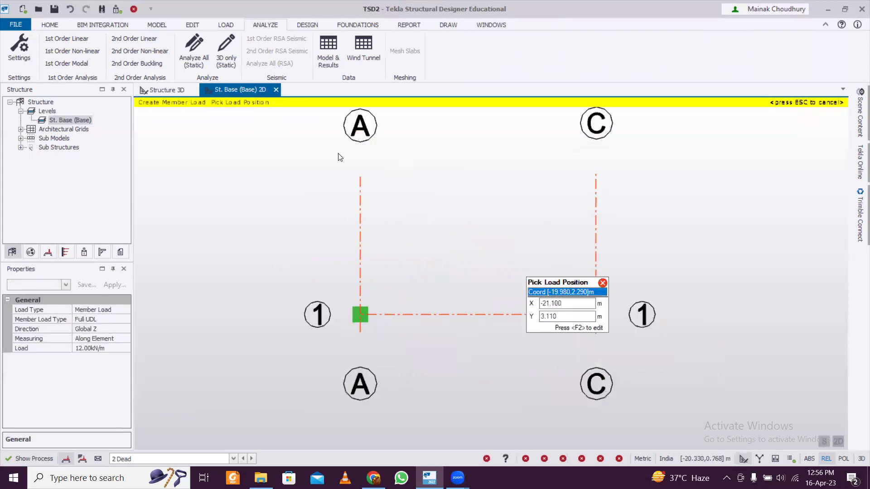
pyautogui.click(158, 25)
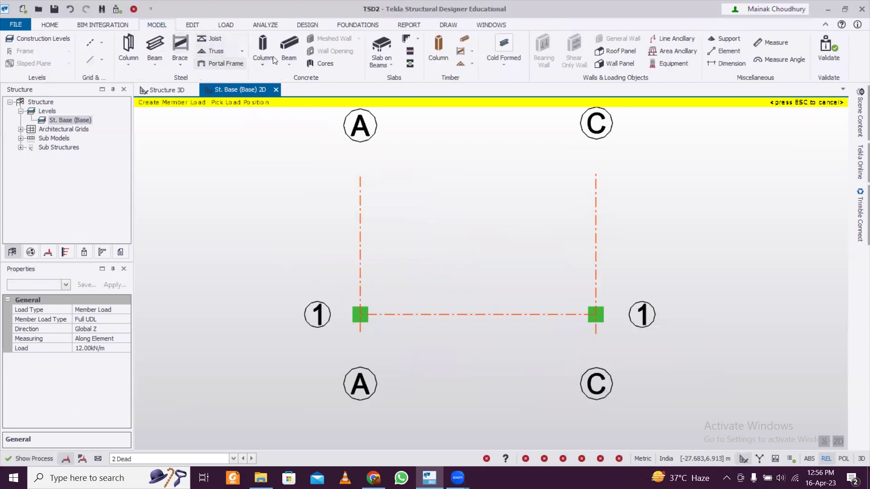
pyautogui.click(288, 47)
pyautogui.click(66, 284)
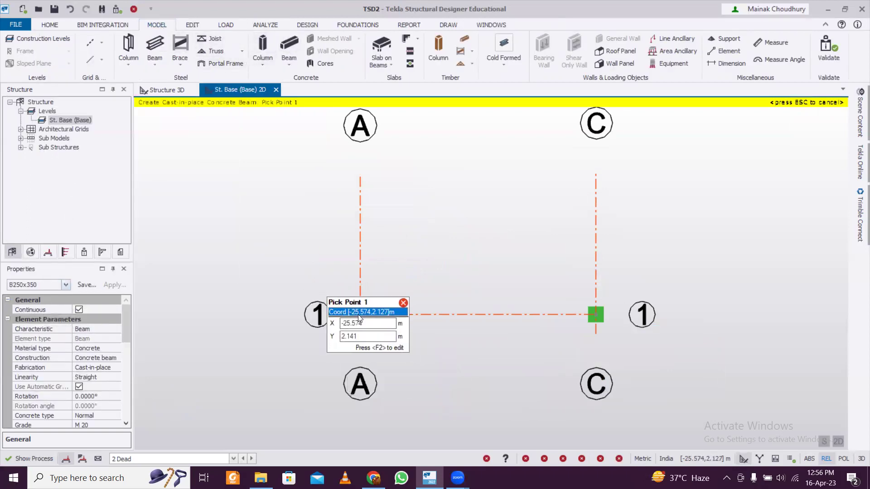
pyautogui.click(360, 315)
pyautogui.click(595, 314)
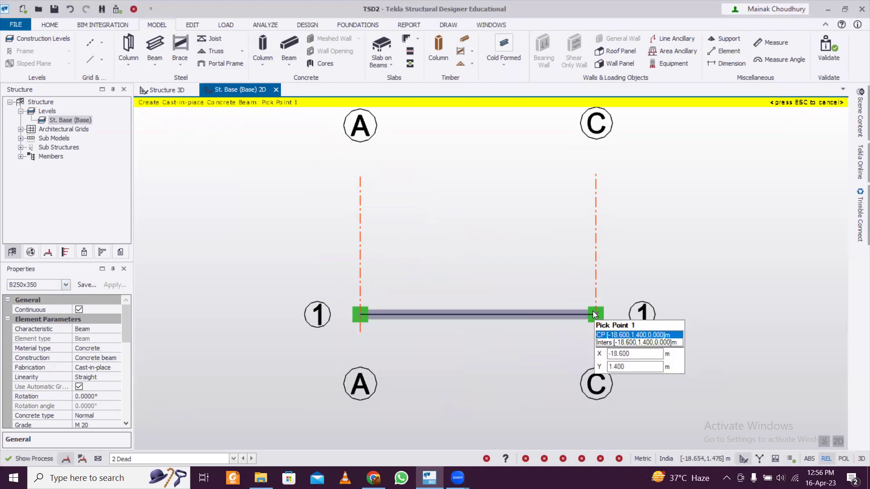
pyautogui.press('Escape')
pyautogui.moveTo(467, 342); pyautogui.dragTo(395, 337, button='middle')
pyautogui.scroll(3, 391, 336)
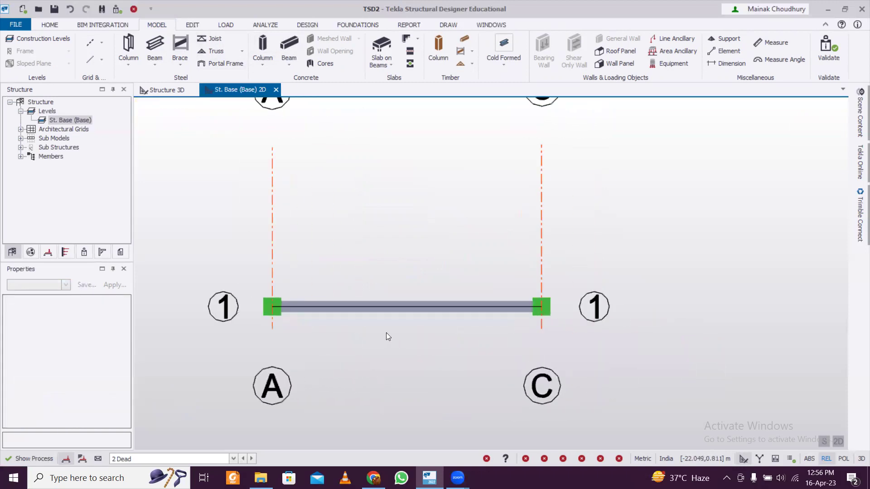
pyautogui.click(383, 310)
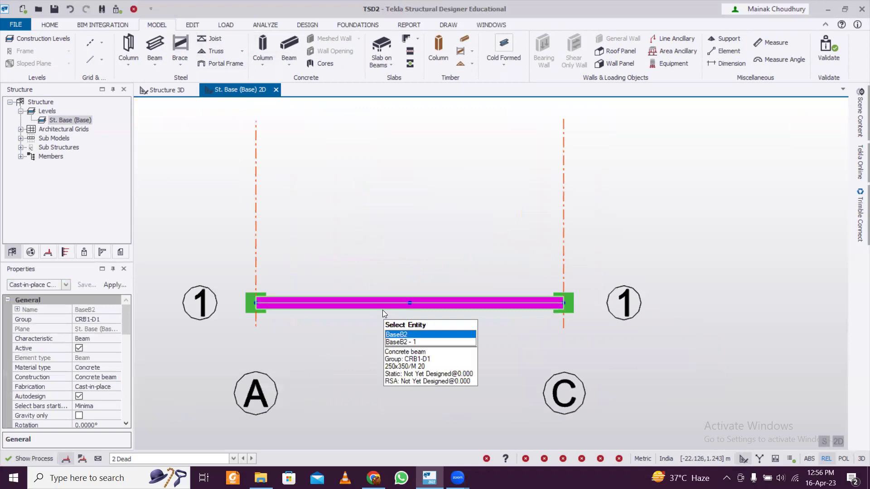
pyautogui.scroll(-1, 375, 322)
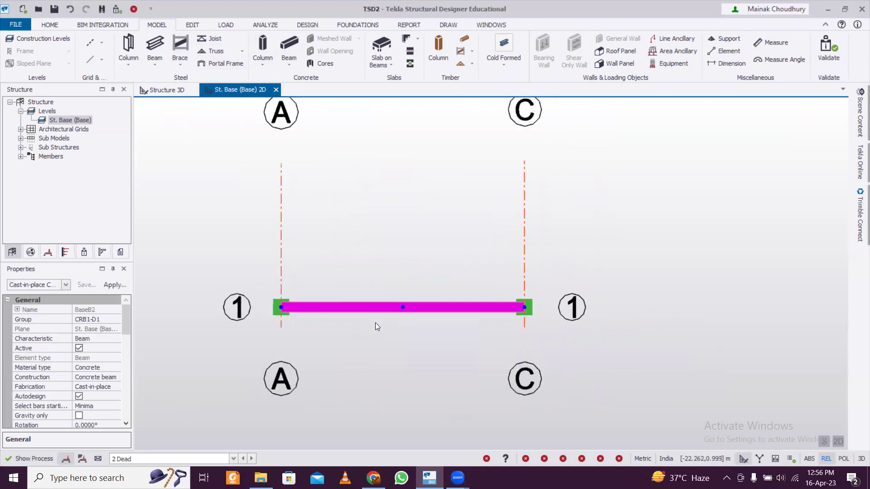
pyautogui.press('Escape')
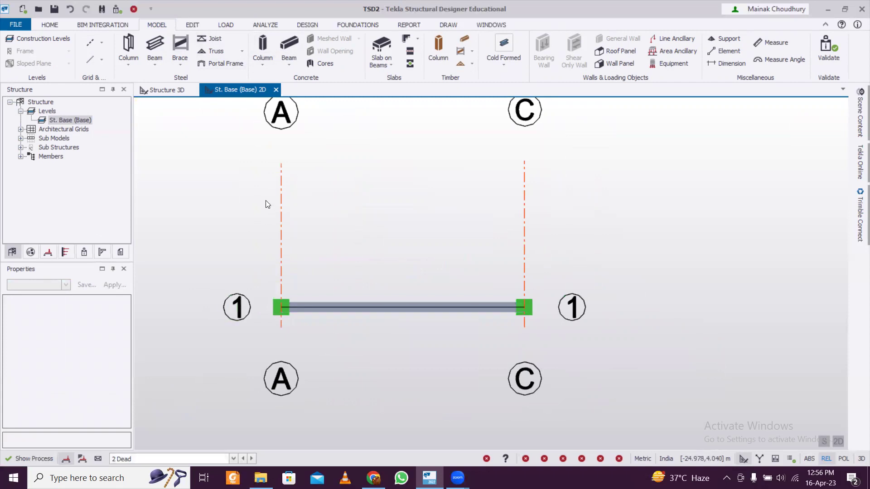
# - Apply a 5 kN point load in the Global Z direction at the beam's midspan, 3.000 m along, in the 2 Dead loadcase
pyautogui.click(231, 23)
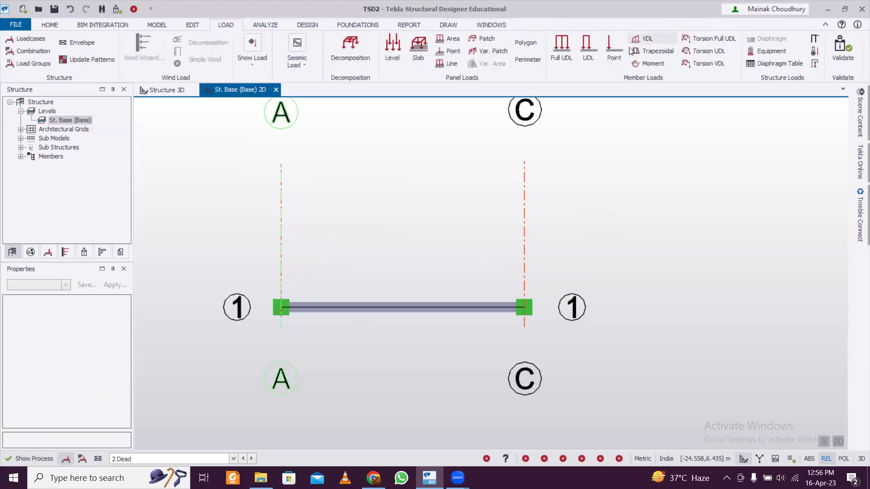
pyautogui.click(614, 52)
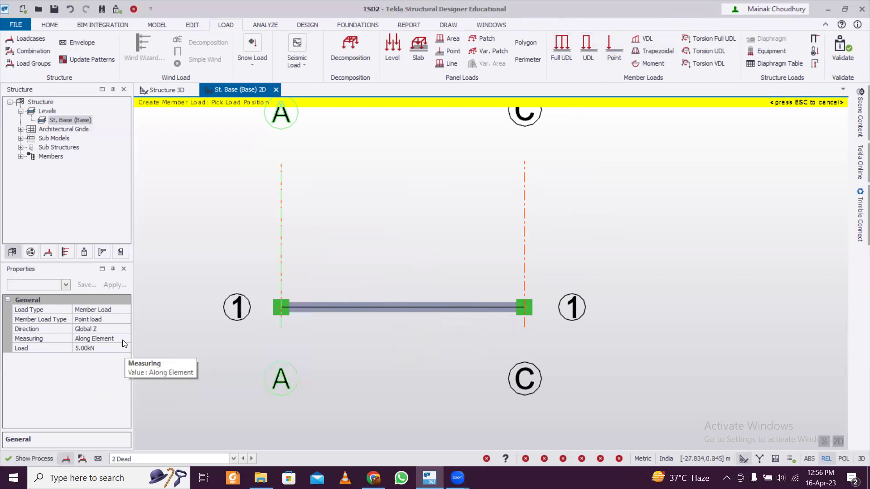
pyautogui.click(101, 348)
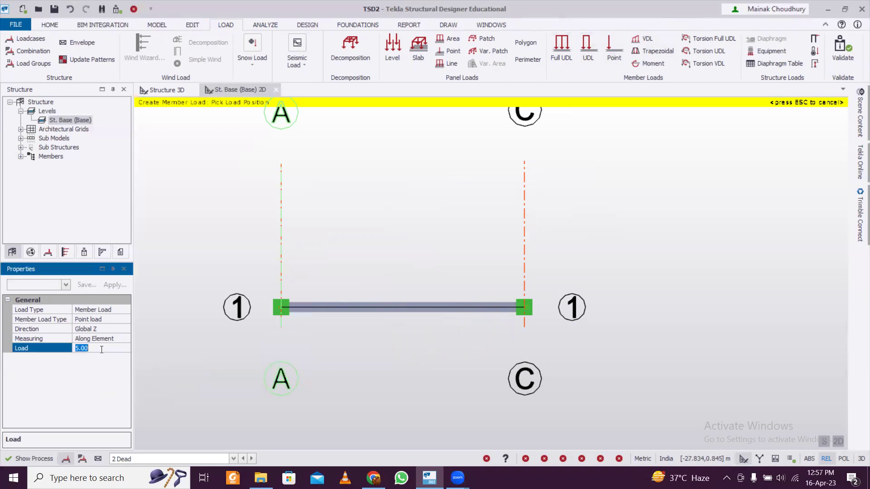
pyautogui.write('6')
pyautogui.press('Return')
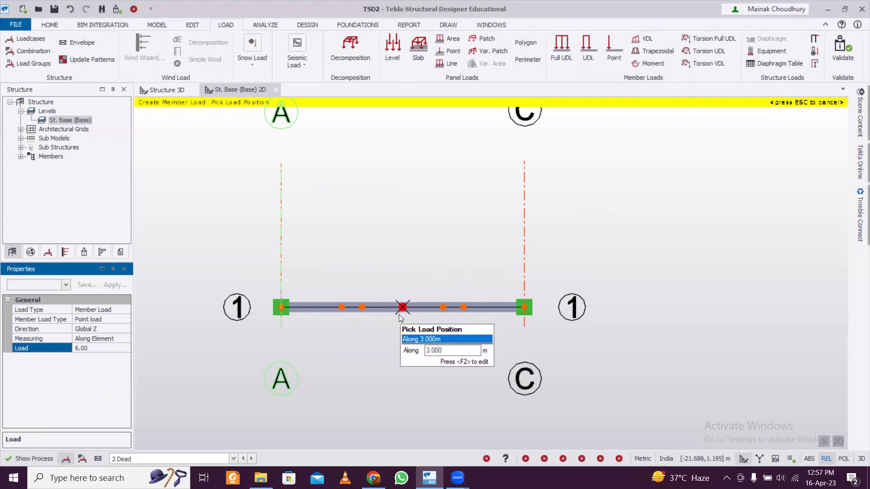
pyautogui.write('5')
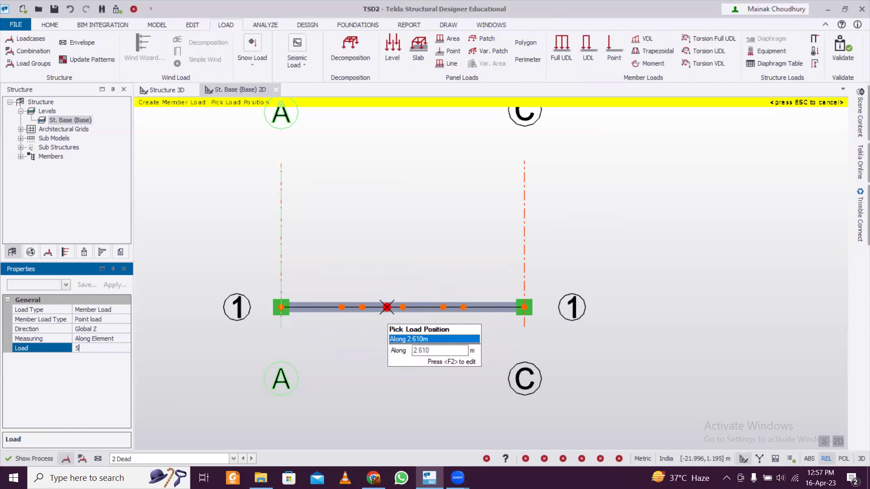
pyautogui.click(407, 313)
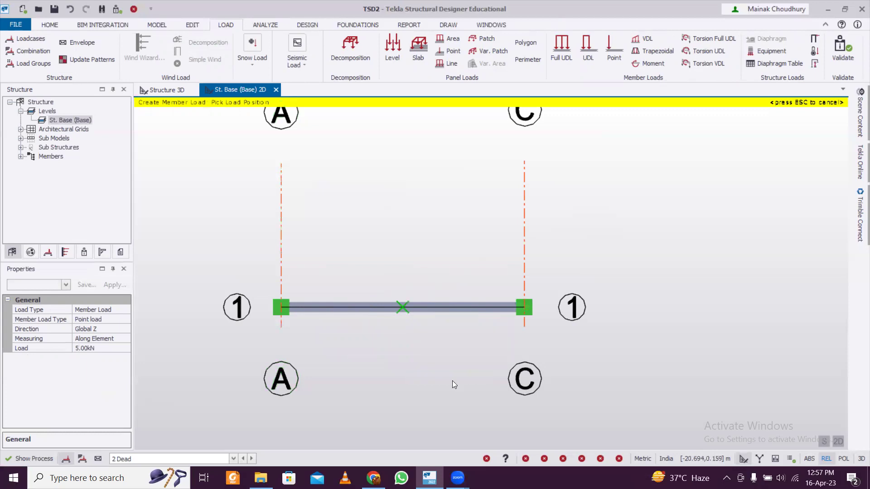
# - Check the midspan point load by toggling the base level view between 2D and 3D
pyautogui.scroll(2, 454, 385)
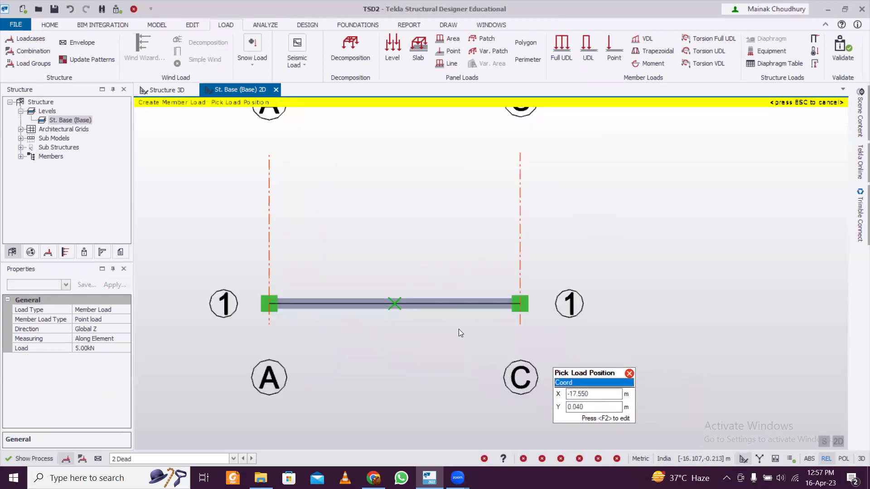
pyautogui.click(839, 442)
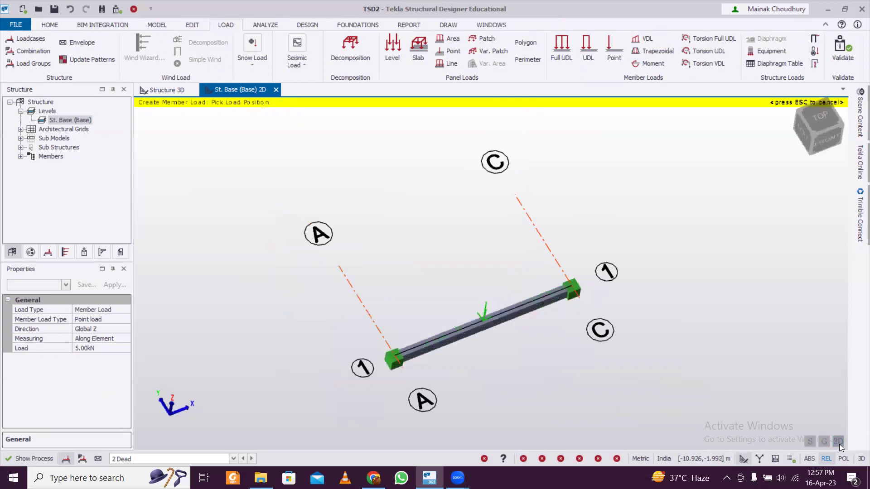
pyautogui.click(839, 442)
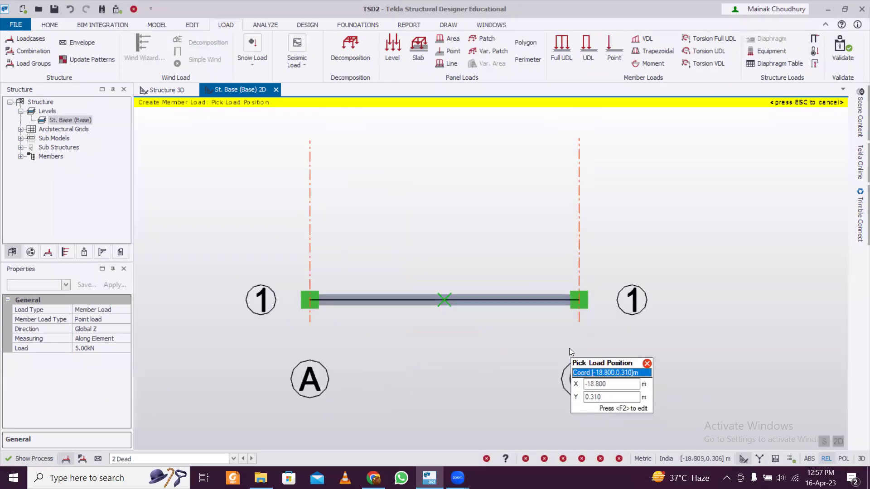
pyautogui.click(839, 442)
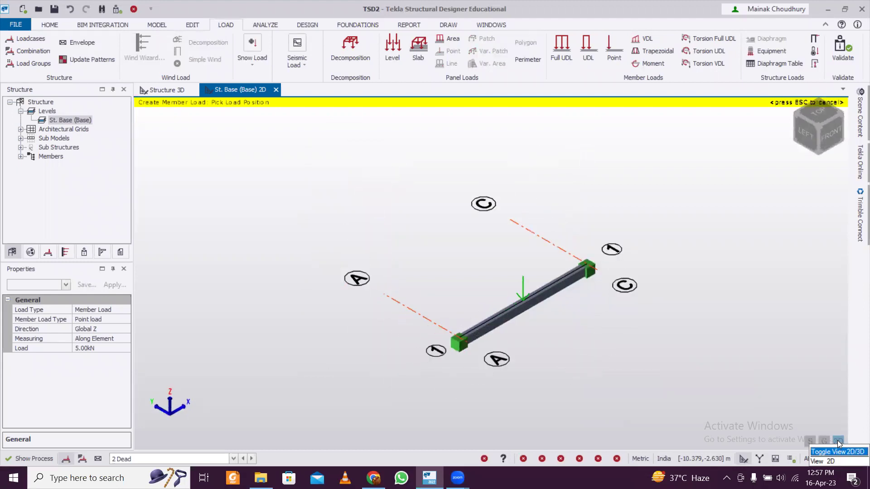
pyautogui.click(839, 442)
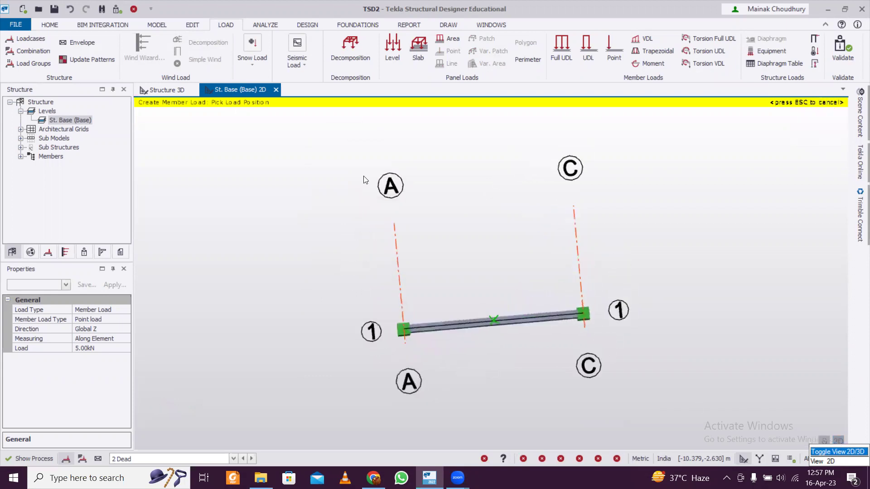
# - Run Analyze All (Static) and display the beam's Shear Major diagram in the base level view
pyautogui.click(265, 25)
pyautogui.click(198, 53)
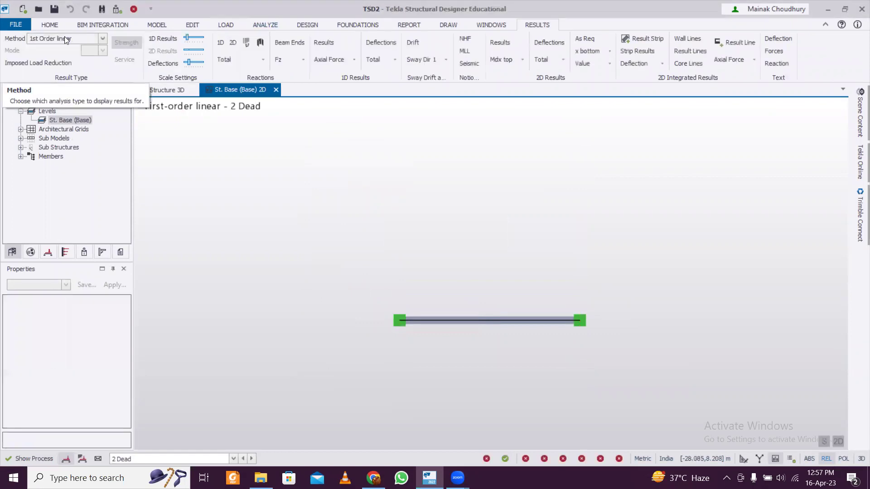
pyautogui.click(355, 60)
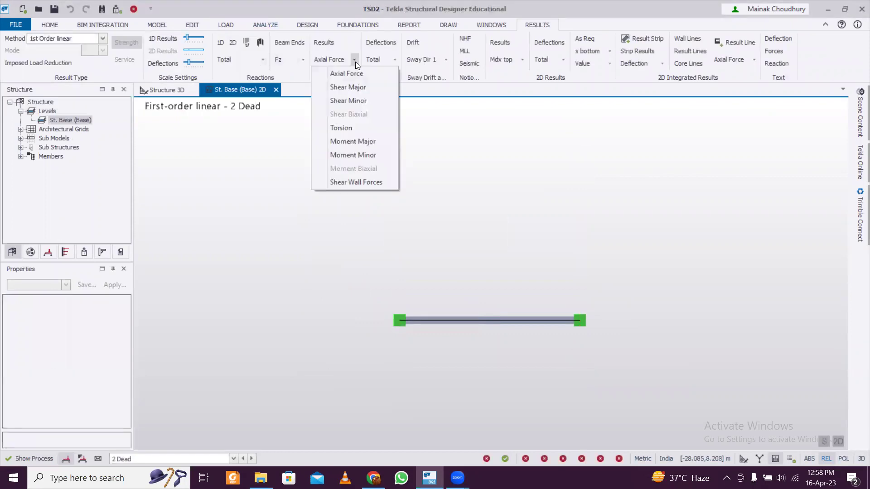
pyautogui.click(353, 88)
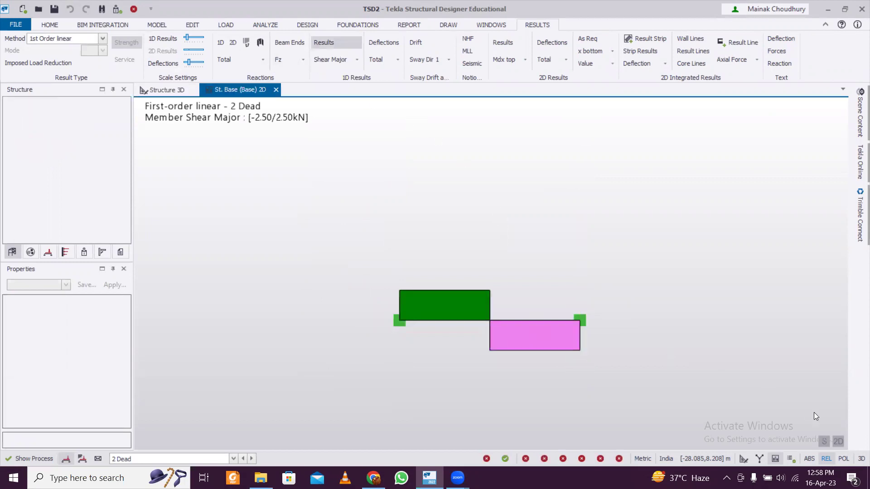
# - Run Analyze All (Static) from the Structure 3D view and switch the member result from Shear Major to Moment Major
pyautogui.click(166, 91)
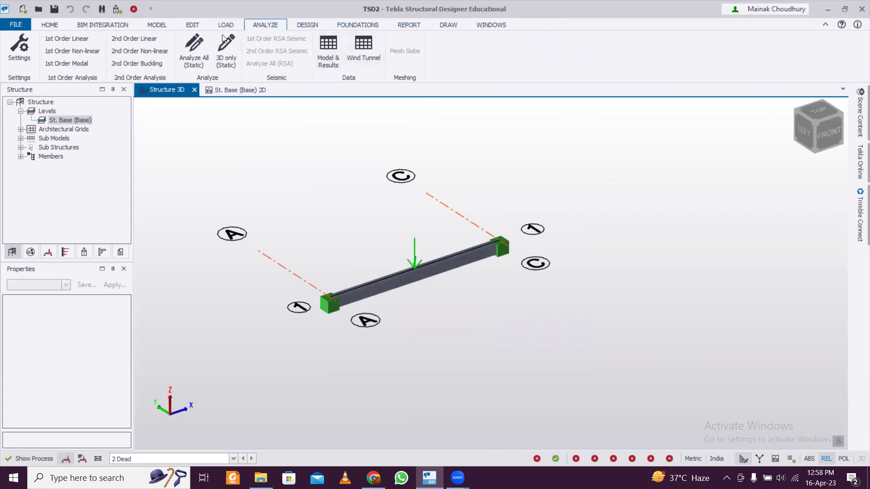
pyautogui.click(203, 52)
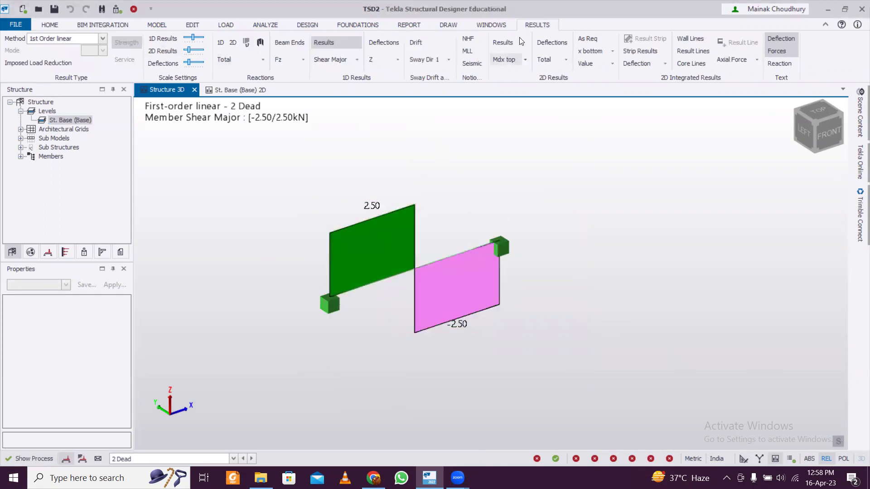
pyautogui.click(356, 59)
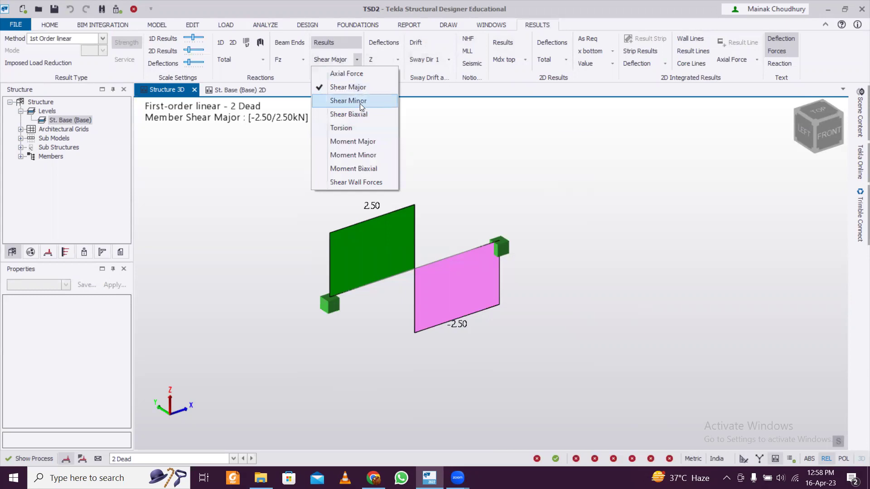
pyautogui.click(355, 142)
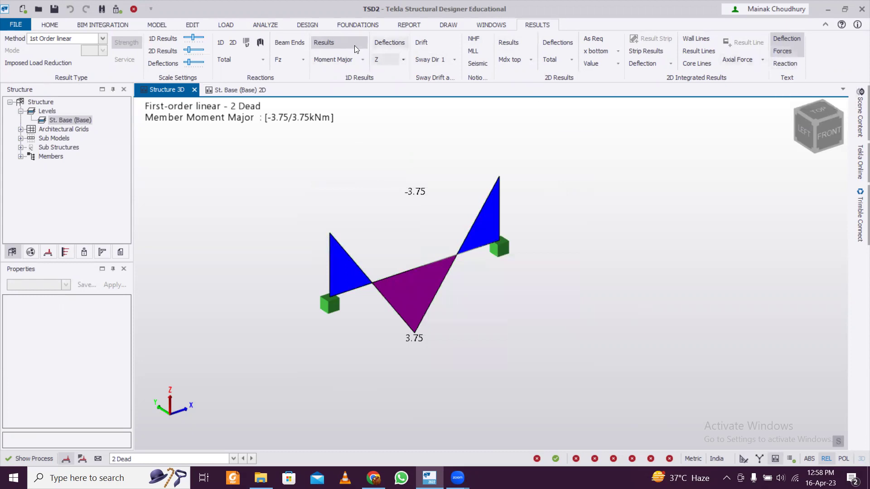
# - Switch the member result to Axial Force, overlay the member deflection in the Z direction and examine the deflected shape
pyautogui.click(363, 59)
pyautogui.click(349, 74)
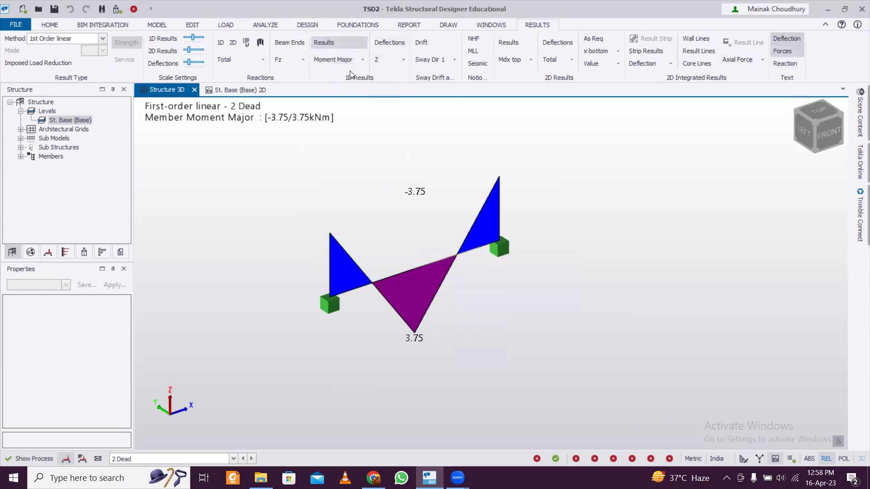
pyautogui.click(395, 61)
pyautogui.click(396, 60)
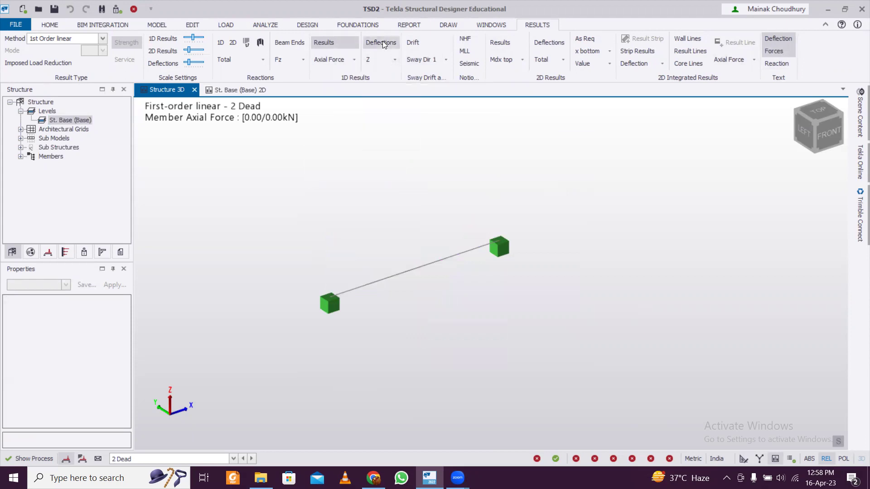
pyautogui.click(382, 42)
pyautogui.scroll(2, 413, 308)
pyautogui.scroll(-1, 414, 307)
pyautogui.scroll(1, 414, 307)
pyautogui.scroll(-2, 413, 305)
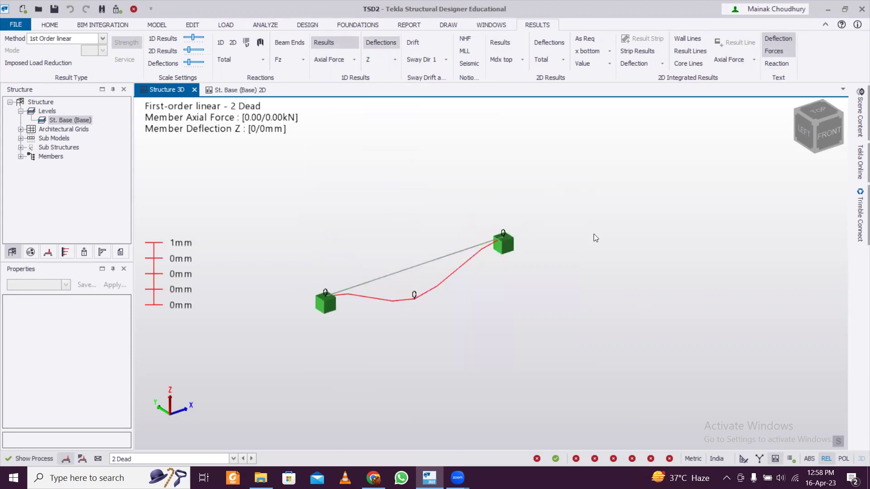
# - Set the Mx, My and Mz restraints of support SUP 1/A to Free
pyautogui.click(326, 312)
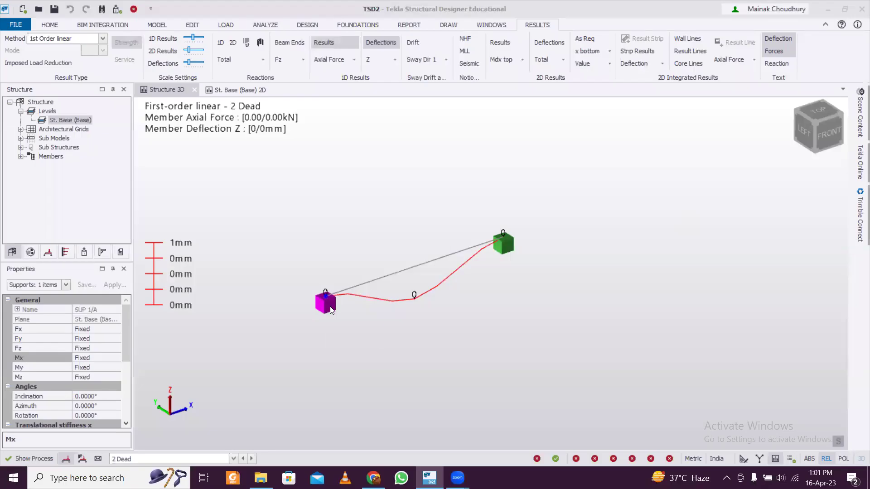
pyautogui.click(505, 244)
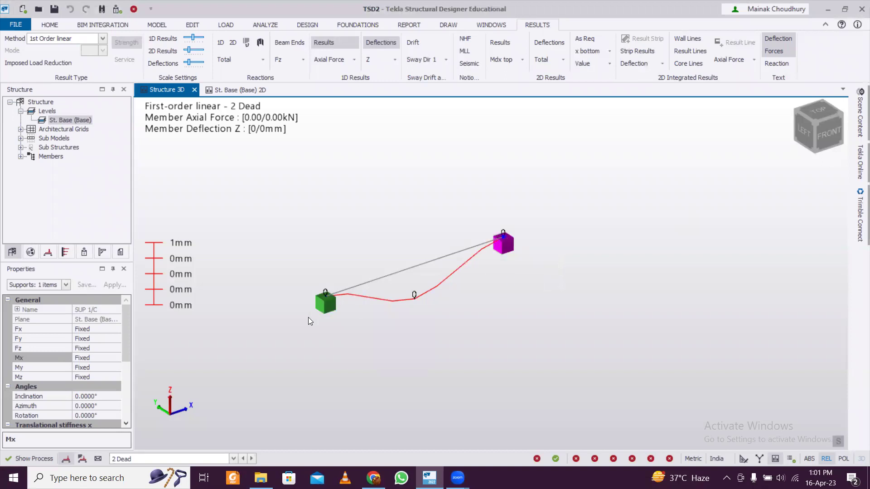
pyautogui.click(332, 312)
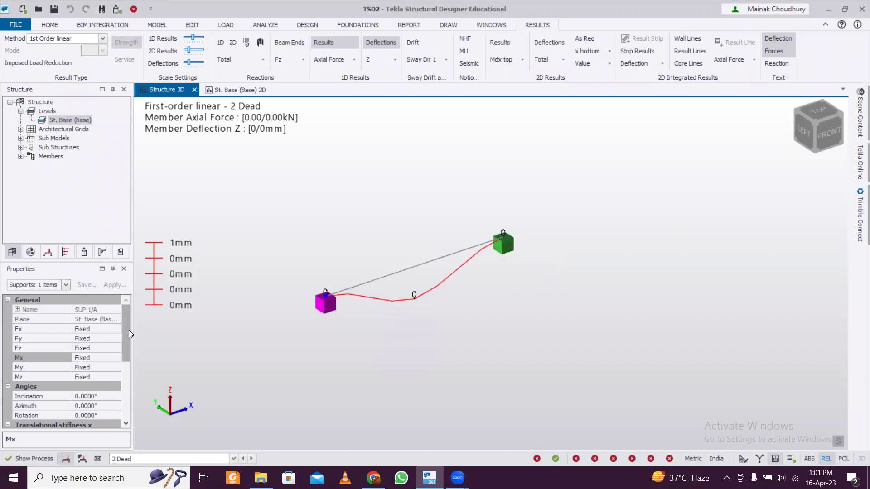
pyautogui.click(111, 359)
pyautogui.click(116, 359)
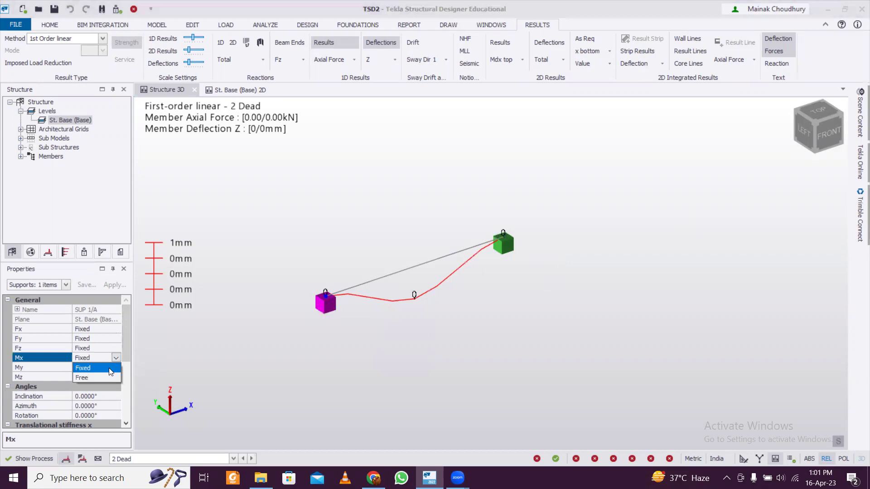
pyautogui.click(107, 377)
pyautogui.click(114, 368)
pyautogui.click(116, 368)
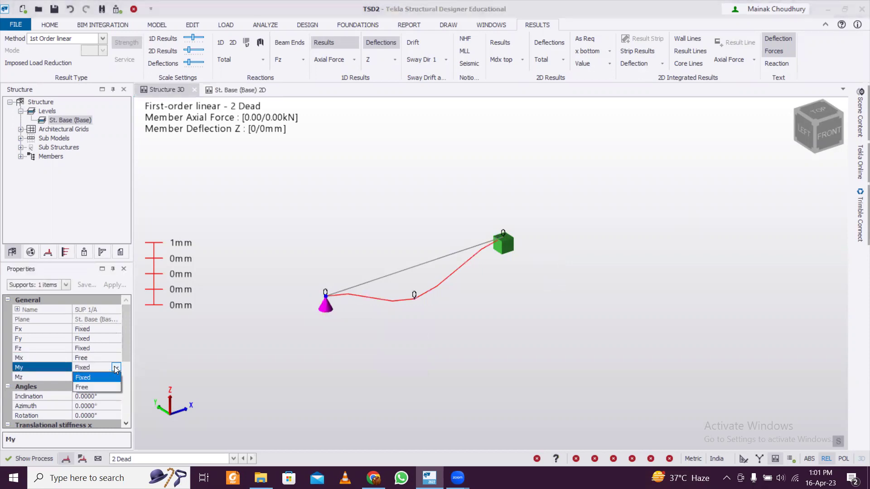
pyautogui.click(98, 387)
pyautogui.click(111, 377)
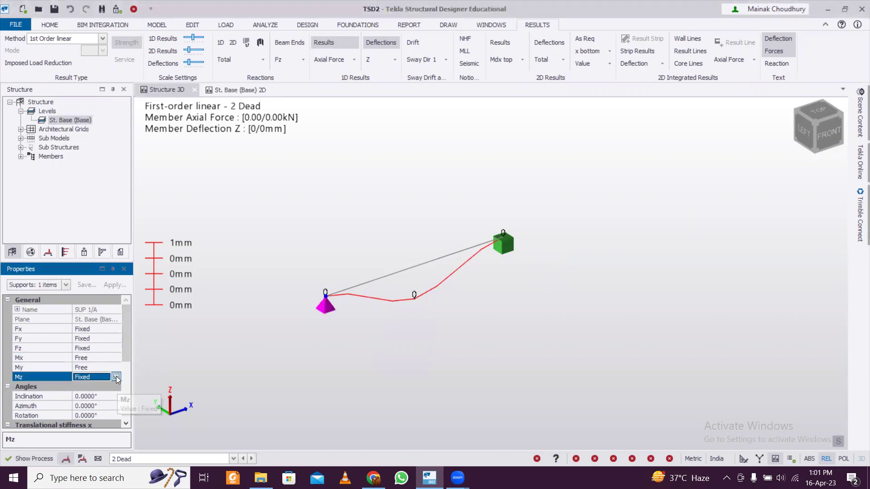
pyautogui.click(116, 377)
pyautogui.click(102, 397)
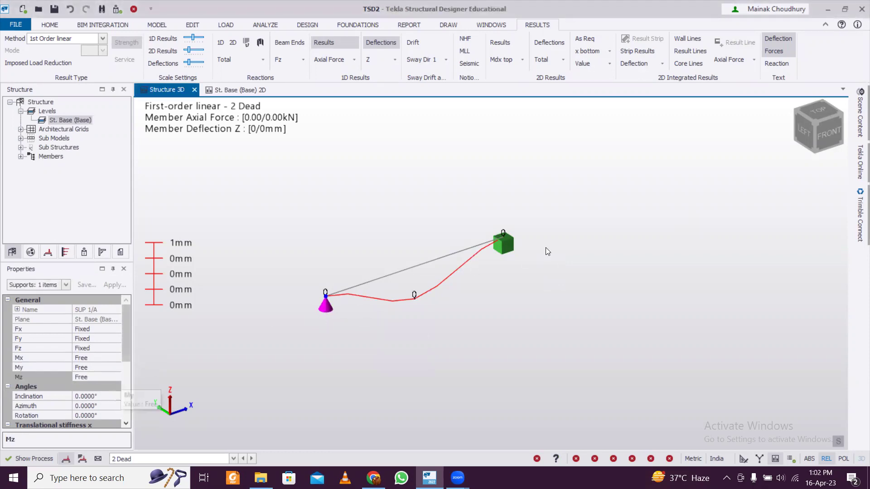
# - Set the Fx and Fz restraints of support SUP 1/C to Free
pyautogui.click(503, 251)
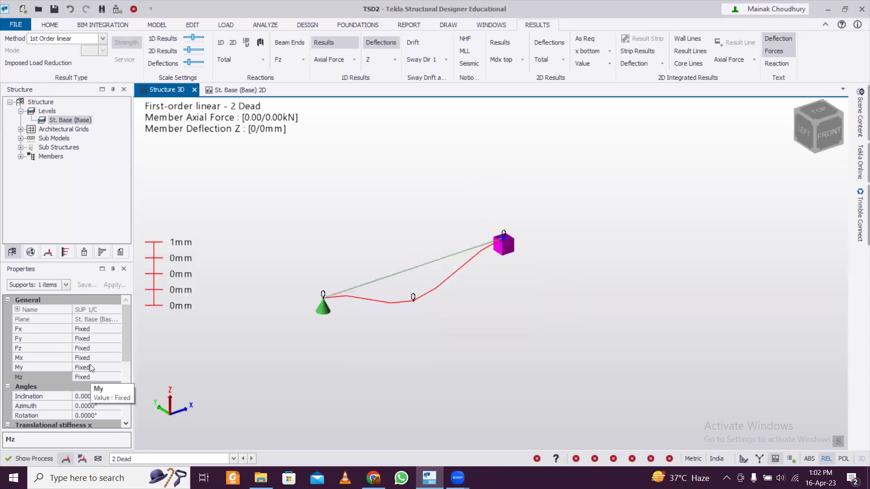
pyautogui.click(116, 330)
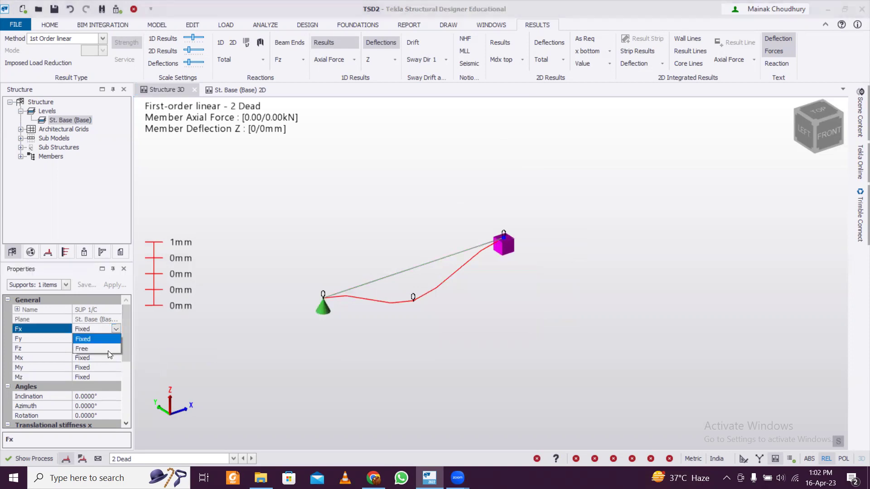
pyautogui.click(108, 349)
pyautogui.click(116, 348)
pyautogui.click(109, 367)
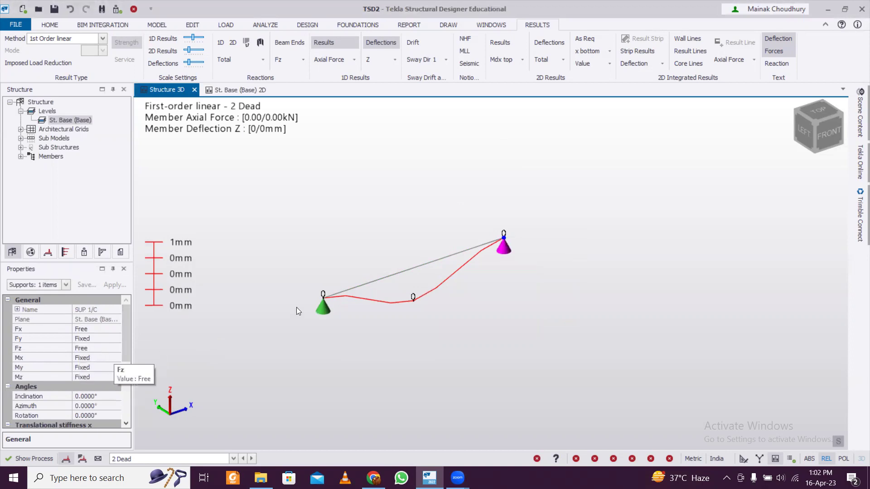
pyautogui.scroll(1, 296, 307)
pyautogui.scroll(-1, 434, 288)
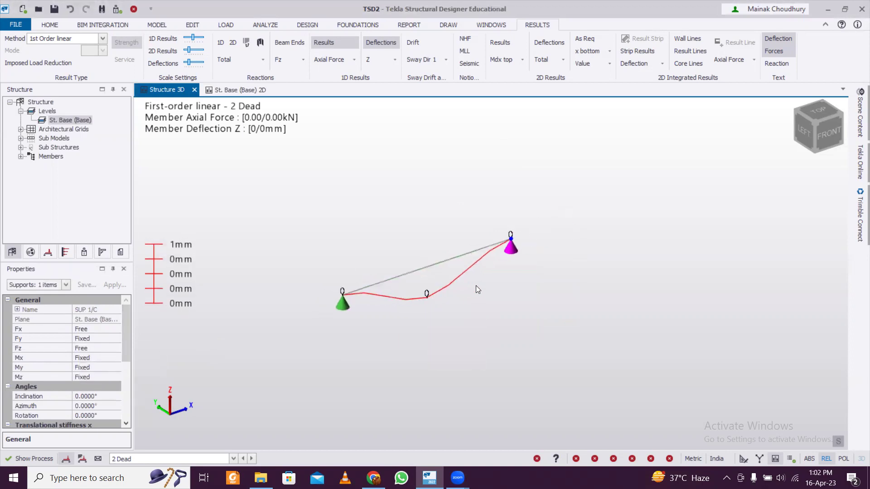
pyautogui.click(490, 289)
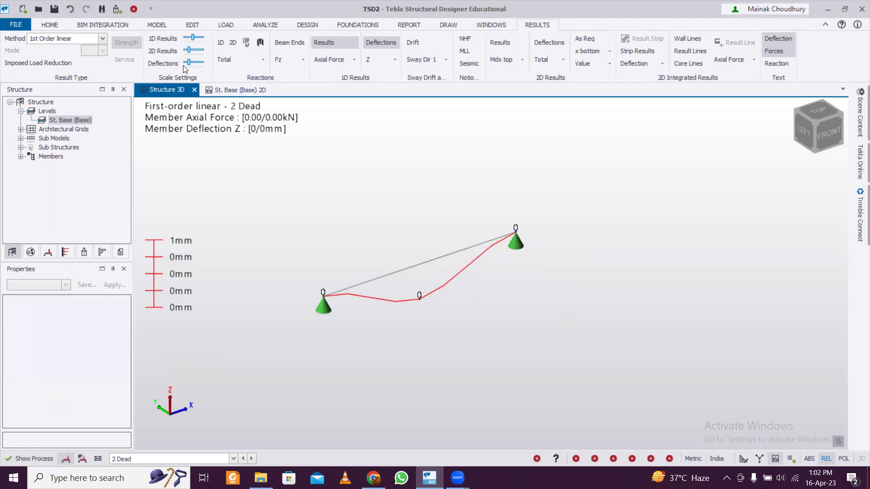
# - Run Analyze All (Static) with the modified supports and turn off the member deflection display
pyautogui.click(265, 25)
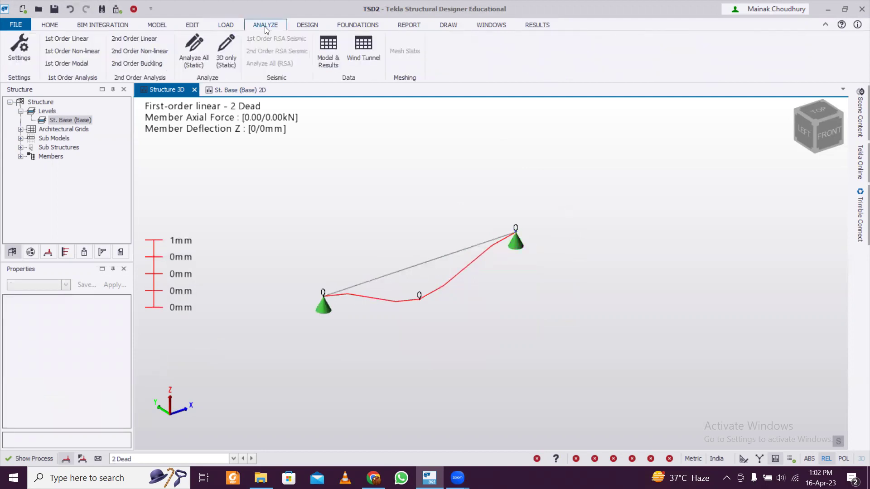
pyautogui.click(193, 48)
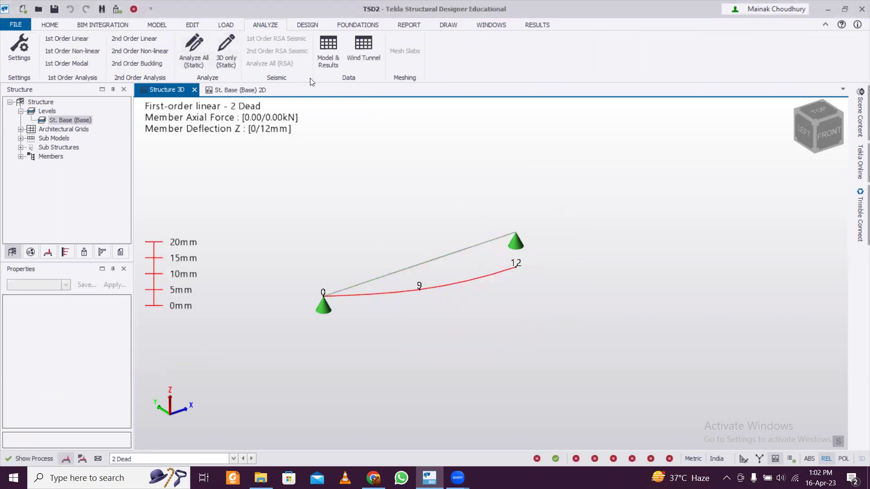
pyautogui.click(538, 26)
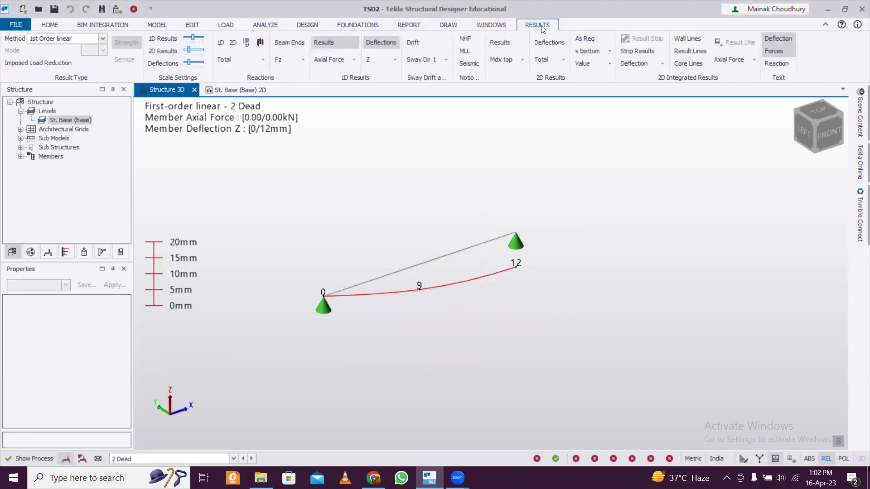
pyautogui.click(384, 44)
# - Display the beam's Shear Major diagram and switch the member result to Moment Major
pyautogui.click(354, 60)
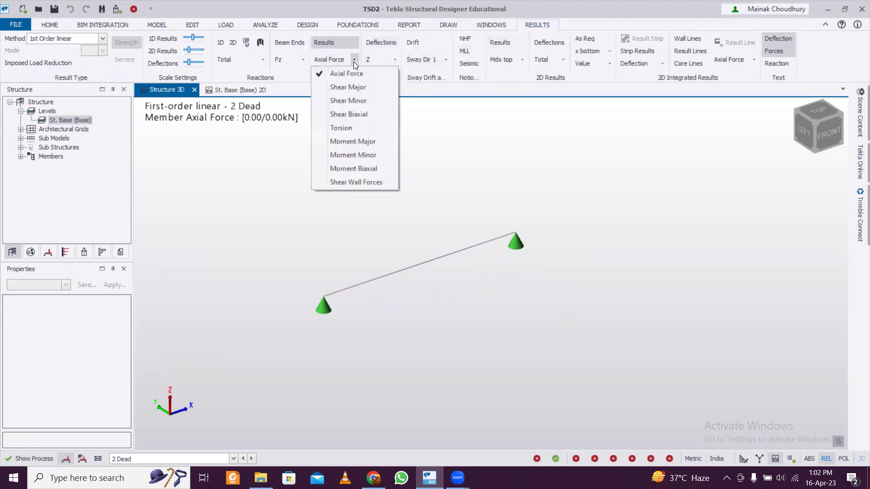
pyautogui.click(348, 89)
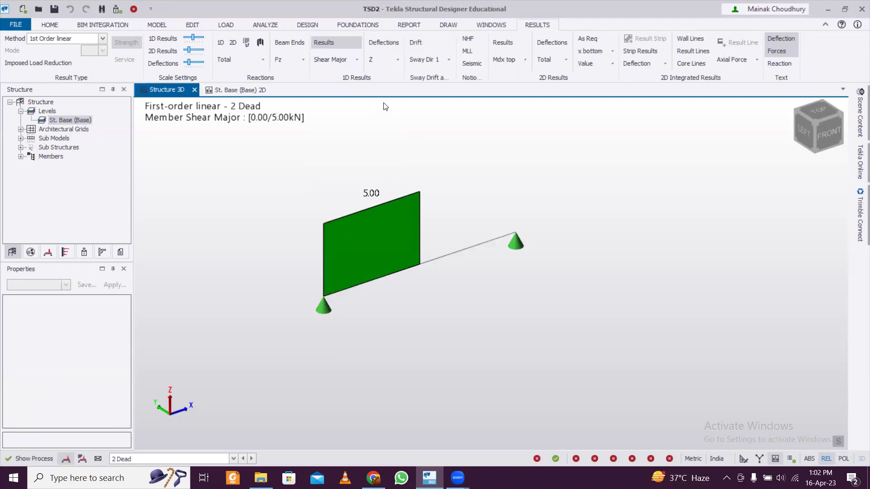
pyautogui.click(357, 60)
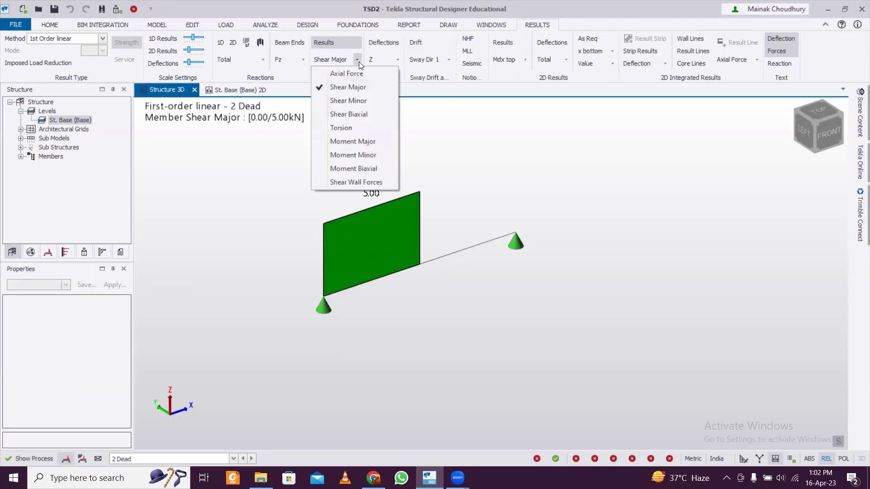
pyautogui.click(349, 146)
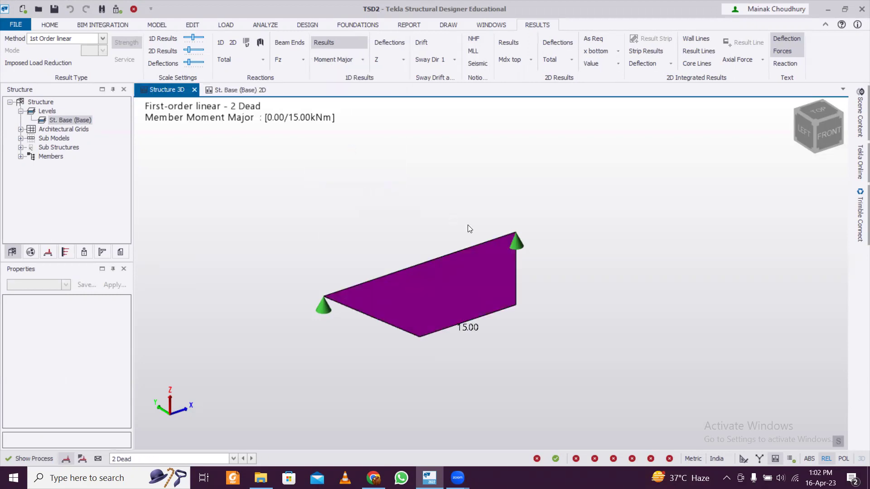
# - Set the Fz and Fx restraints of support SUP 1/C back to Fixed
pyautogui.click(517, 244)
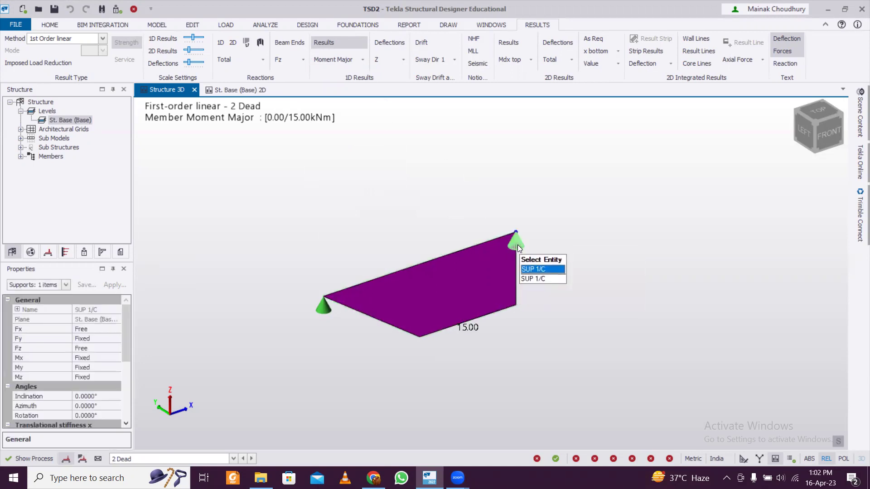
pyautogui.click(116, 348)
pyautogui.click(116, 348)
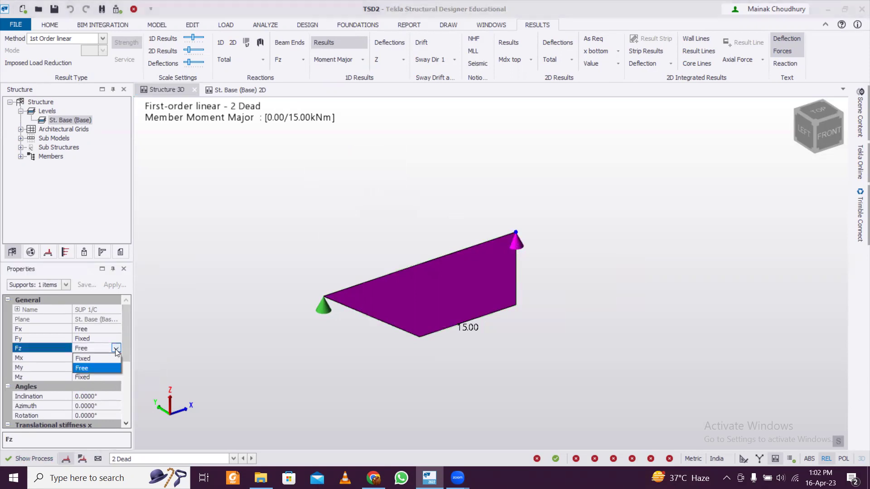
pyautogui.click(108, 361)
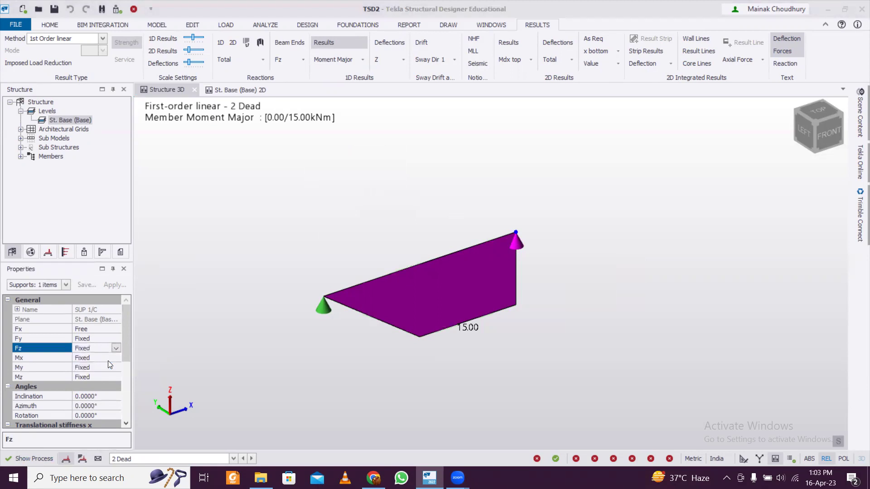
pyautogui.click(112, 339)
pyautogui.click(114, 340)
pyautogui.click(112, 338)
pyautogui.click(112, 328)
pyautogui.click(114, 329)
pyautogui.click(102, 339)
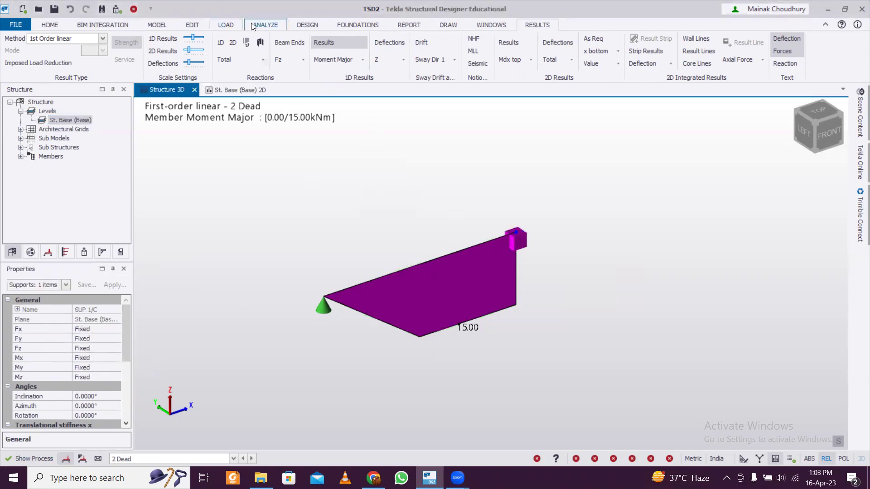
# - Run Analyze All (Static) with support SUP 1/C fully fixed and switch the member result from Moment Major to Shear Major
pyautogui.click(265, 25)
pyautogui.click(206, 59)
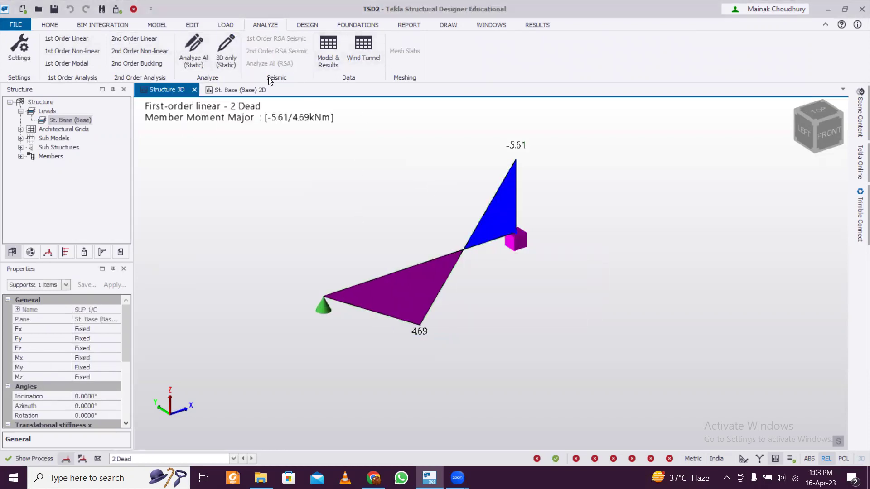
pyautogui.click(241, 89)
pyautogui.click(178, 90)
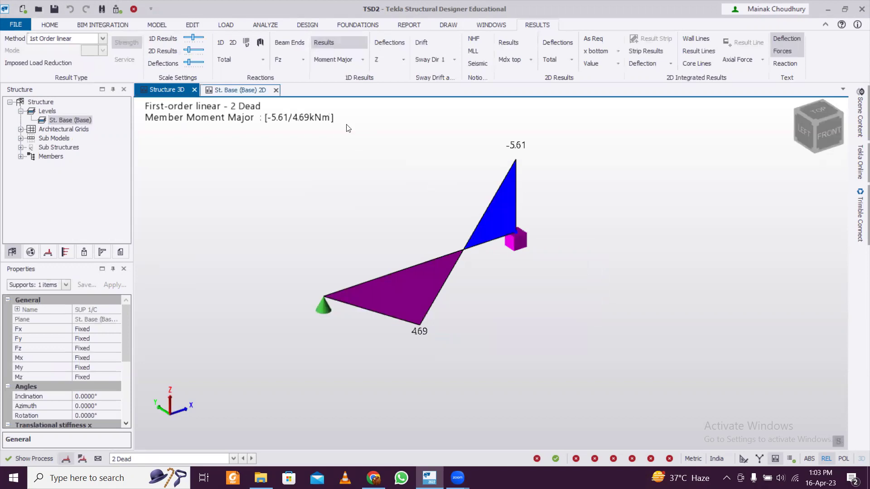
pyautogui.click(271, 27)
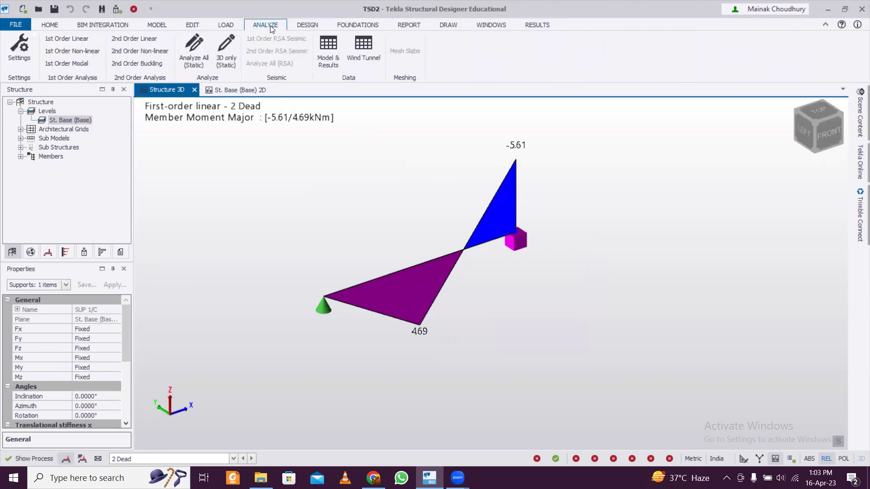
pyautogui.click(536, 24)
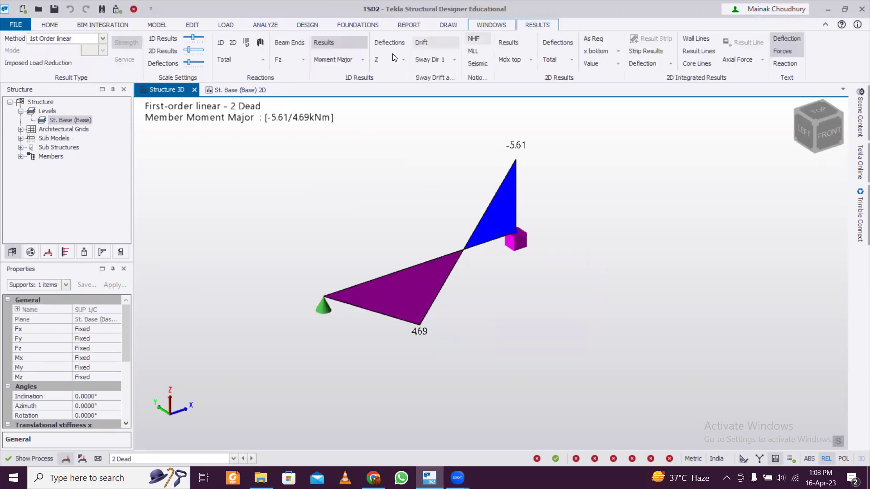
pyautogui.click(363, 60)
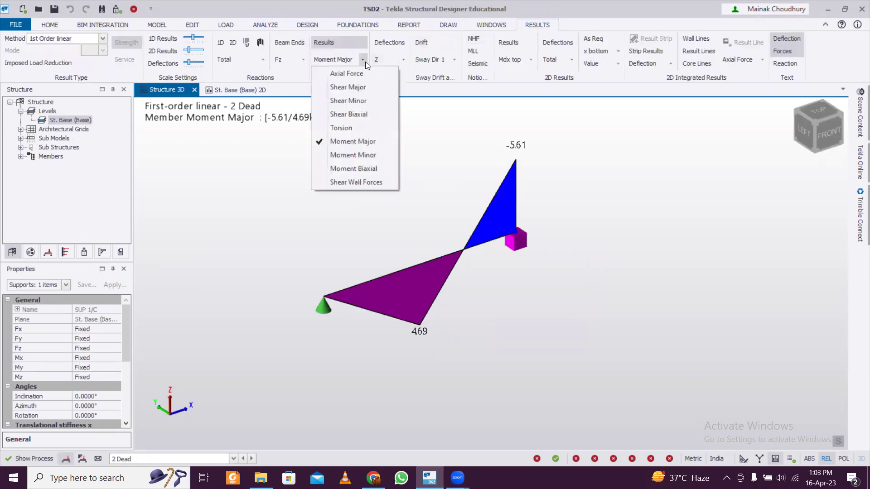
pyautogui.click(353, 93)
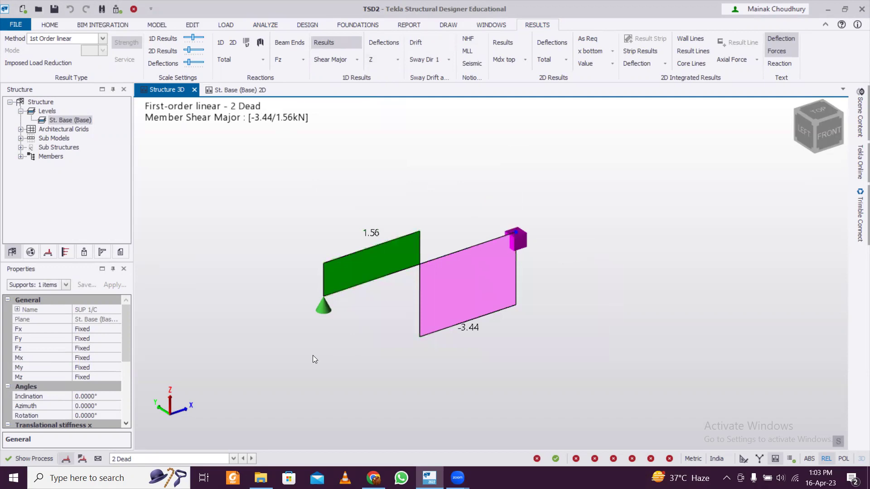
# - Set the Mx, My and Mz restraints of support SUP 1/C to Free
pyautogui.moveTo(437, 302)
pyautogui.click(538, 249)
pyautogui.click(526, 246)
pyautogui.click(115, 358)
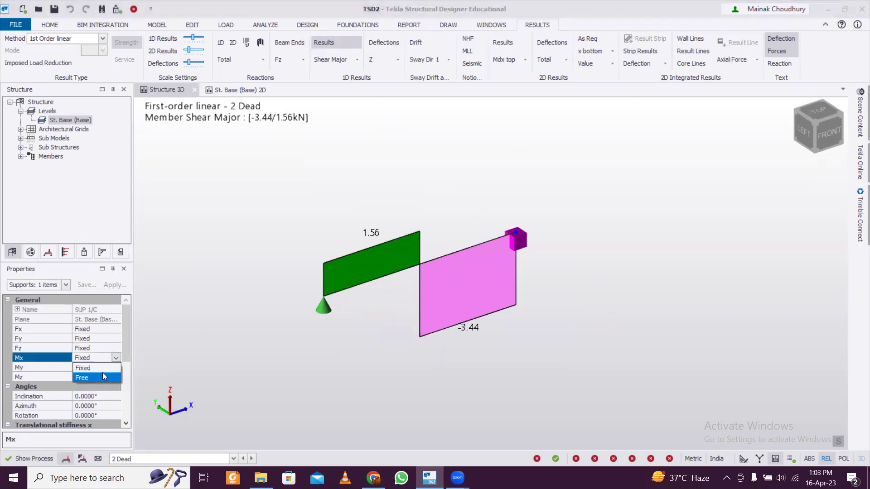
pyautogui.click(102, 373)
pyautogui.click(115, 368)
pyautogui.click(98, 386)
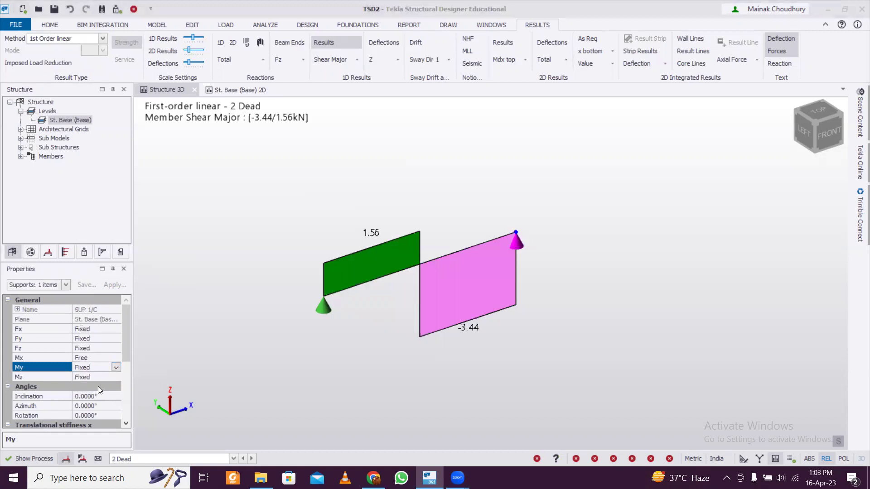
pyautogui.click(117, 378)
pyautogui.click(98, 396)
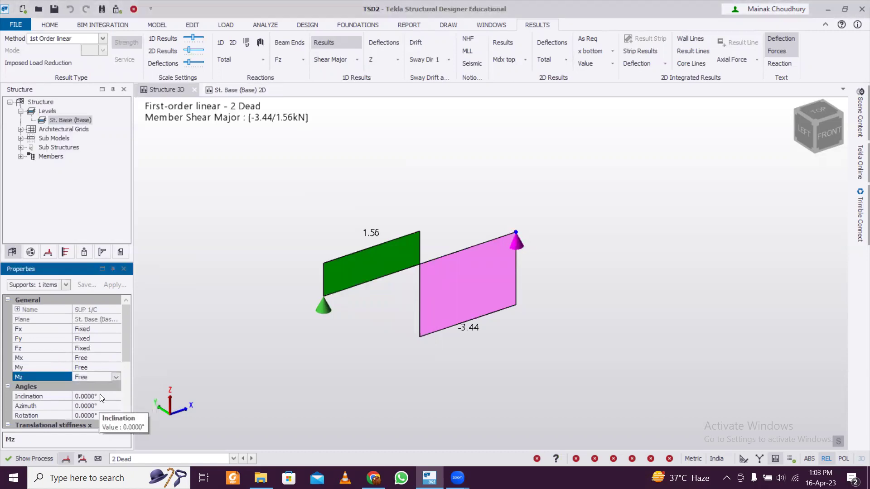
pyautogui.click(270, 310)
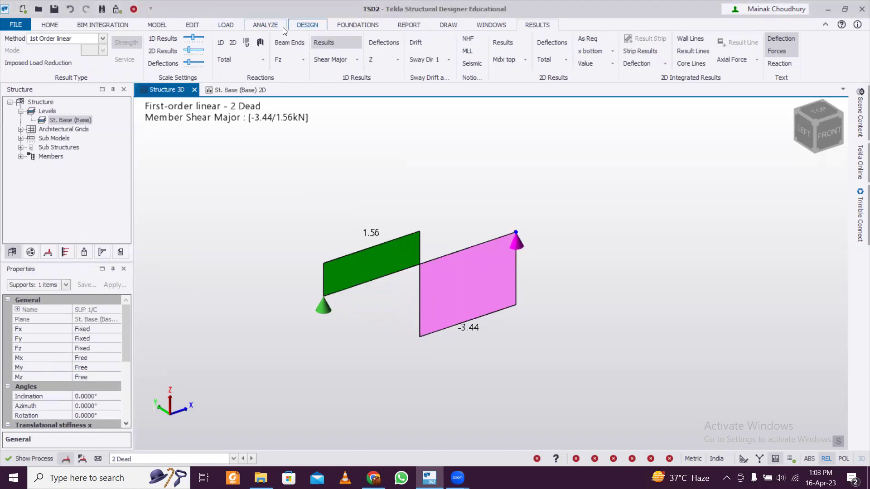
# - Run Analyze All (Static) for the beam with both ends pinned and bring up the result display options
pyautogui.click(265, 25)
pyautogui.click(198, 47)
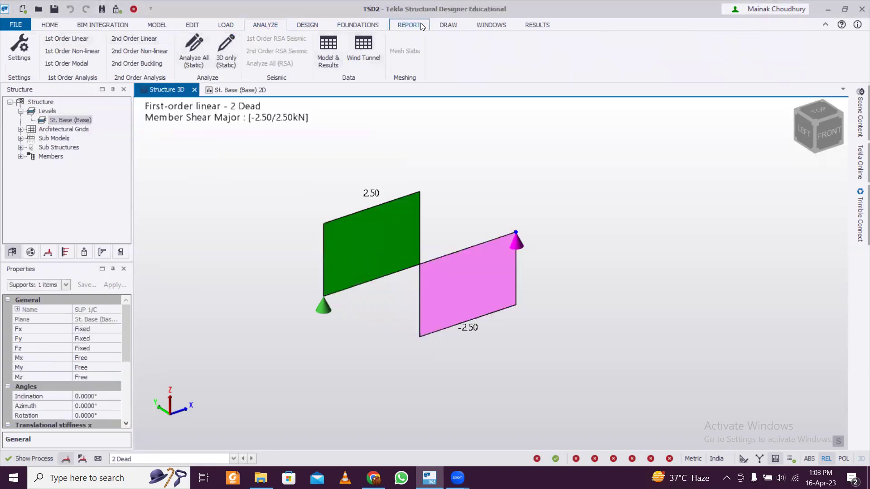
pyautogui.click(551, 25)
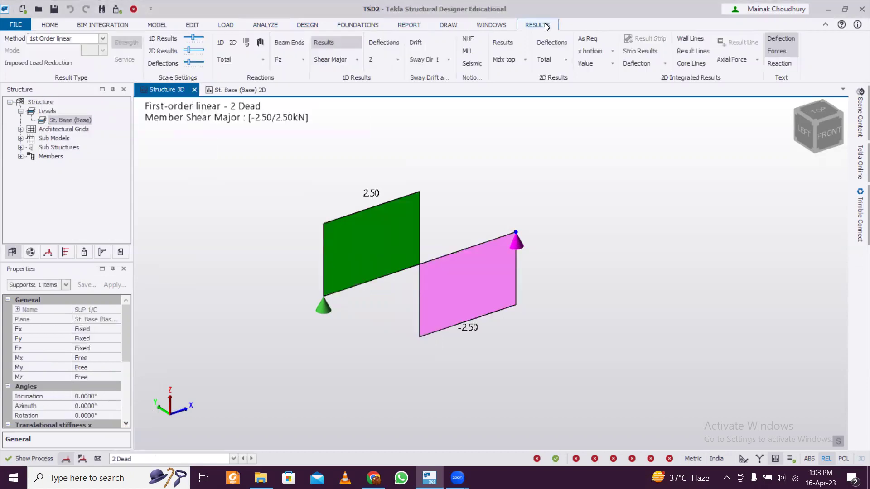
# - Display the pinned beam's Moment Major diagram for the 2 Dead load case, and return the member result to Shear Major
pyautogui.click(357, 60)
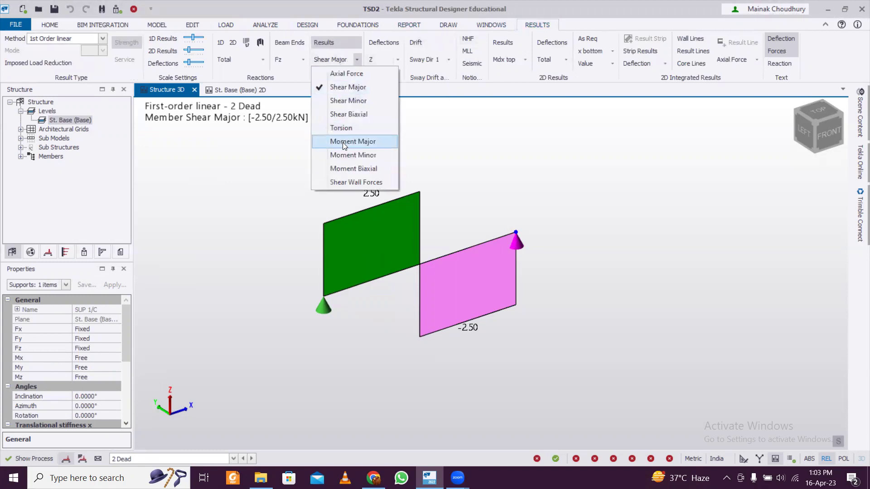
pyautogui.click(342, 142)
pyautogui.click(360, 60)
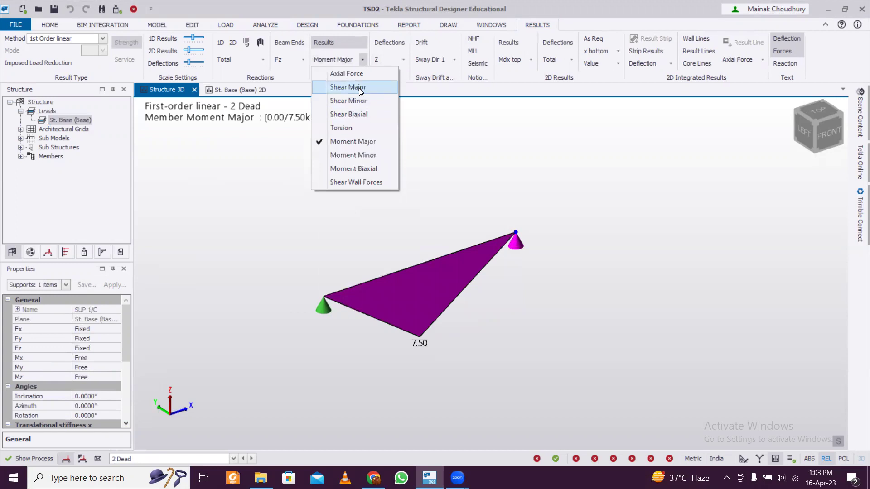
pyautogui.click(359, 88)
pyautogui.scroll(3, 446, 239)
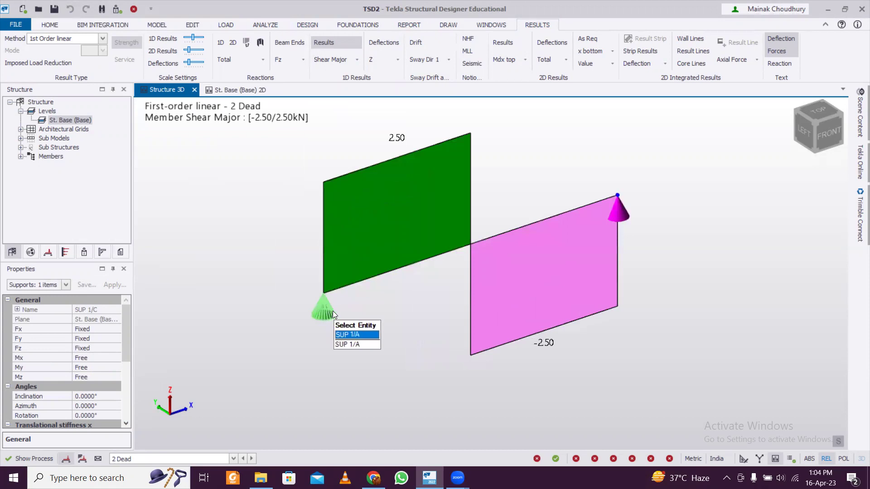
pyautogui.scroll(-1, 389, 311)
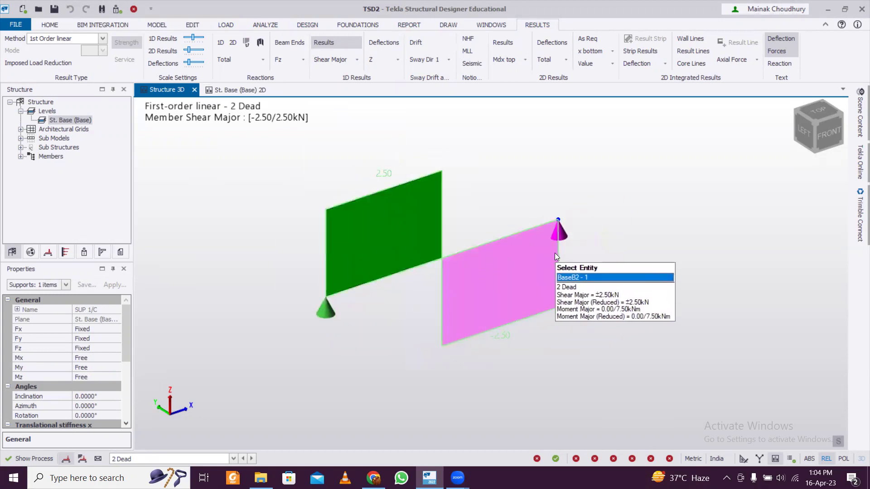
# - Clear the selection, select support SUP 1/A to review its restraints, and examine the shear diagram between both supports
pyautogui.press('Escape')
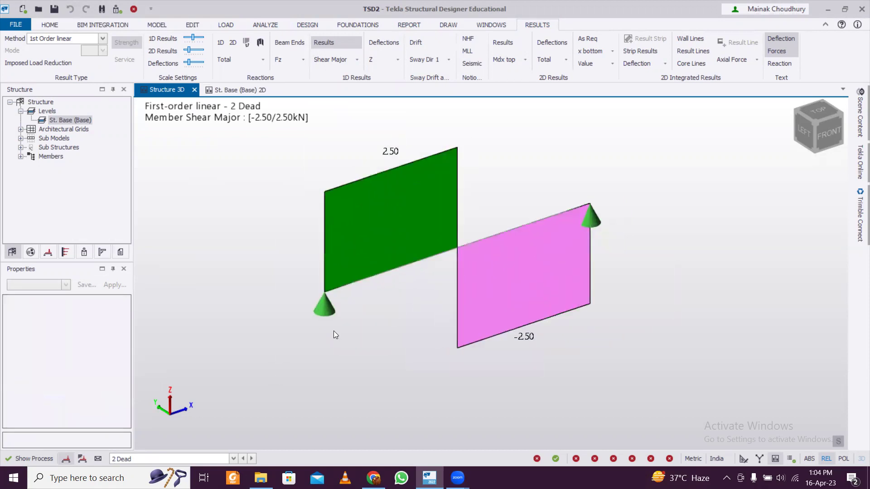
pyautogui.scroll(1, 333, 334)
pyautogui.click(331, 315)
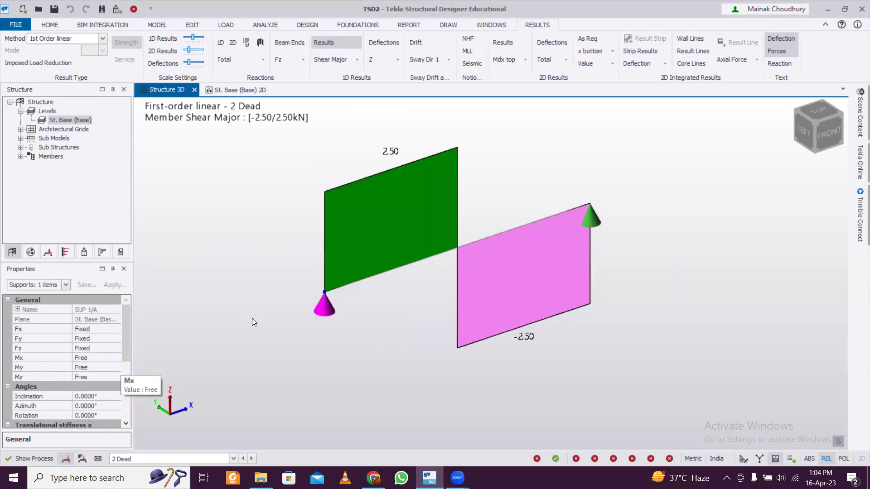
pyautogui.scroll(-1, 125, 362)
pyautogui.scroll(1, 128, 344)
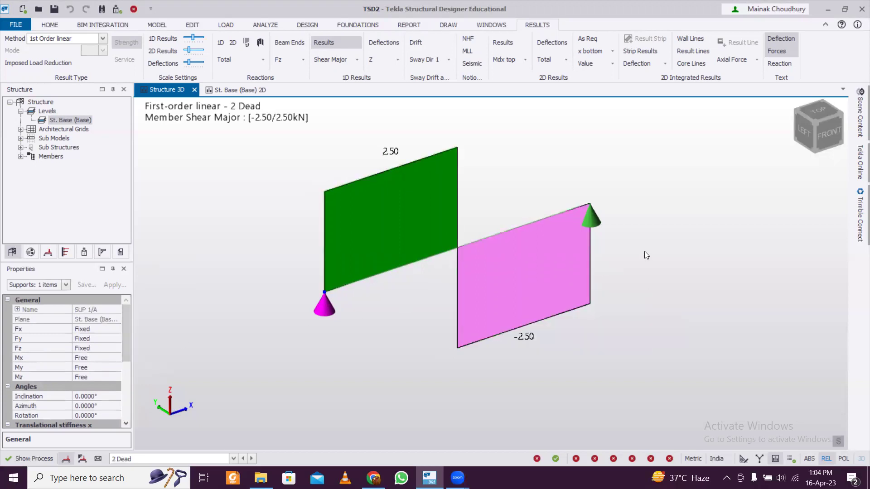
pyautogui.scroll(3, 619, 258)
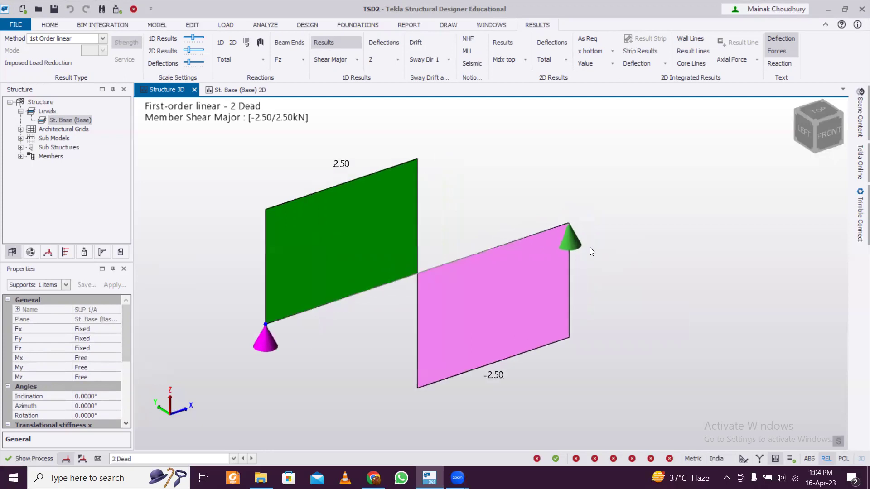
pyautogui.moveTo(578, 243)
pyautogui.scroll(-1, 505, 297)
pyautogui.moveTo(505, 297)
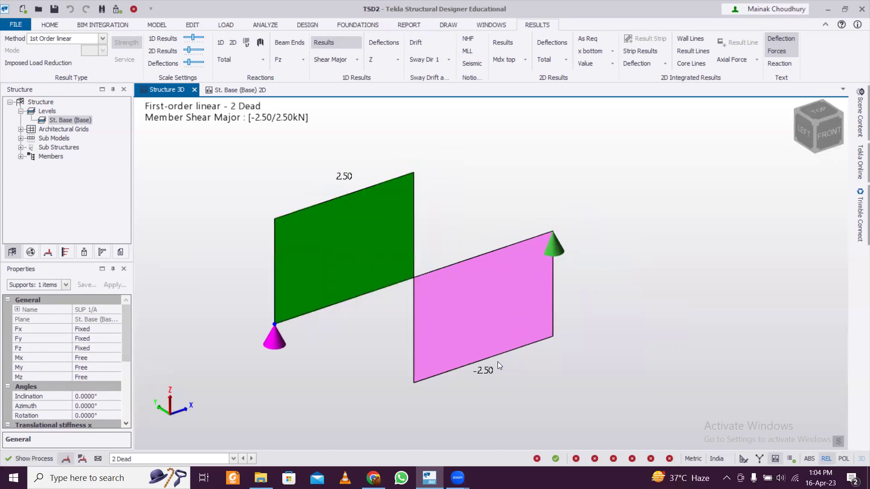
pyautogui.scroll(-2, 430, 263)
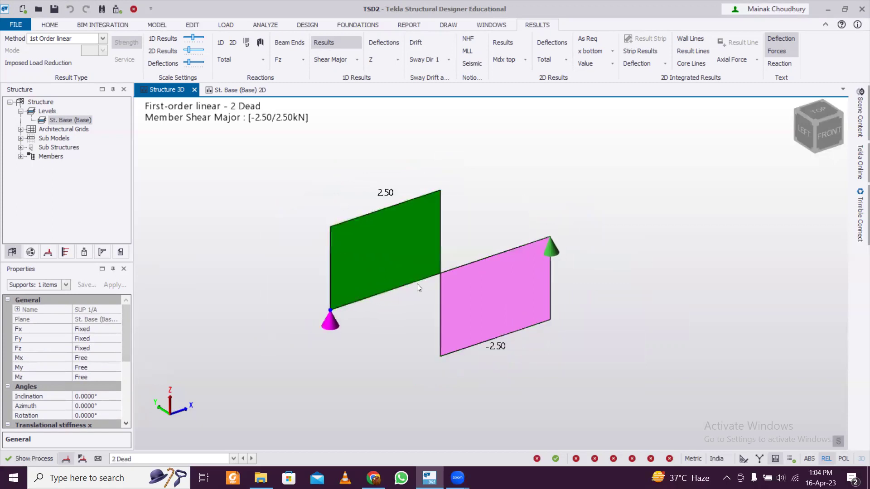